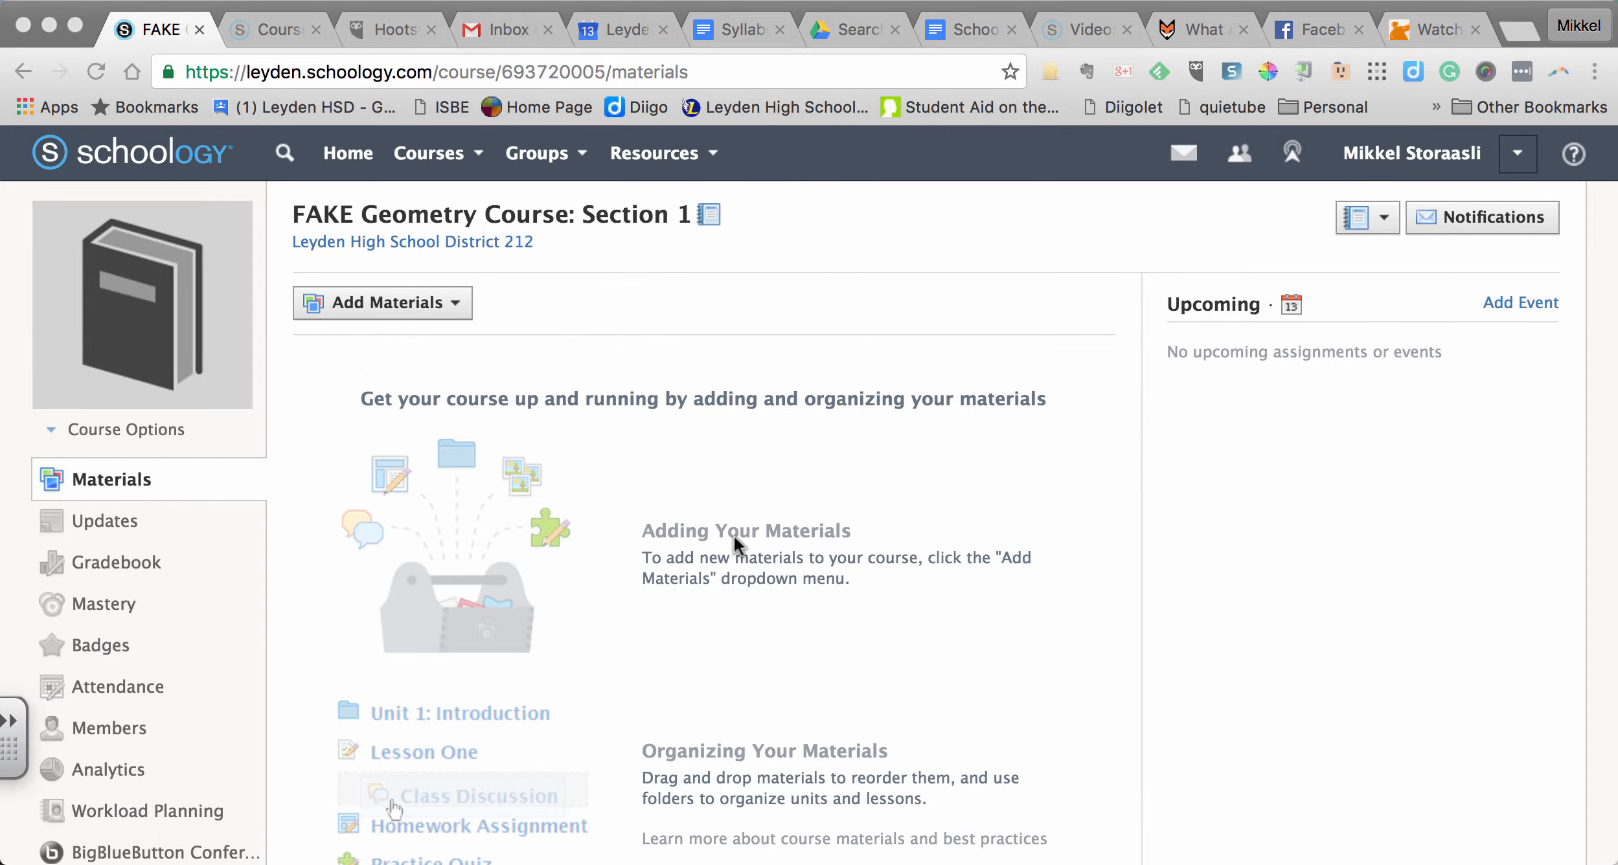
pyautogui.click(430, 145)
pyautogui.click(429, 153)
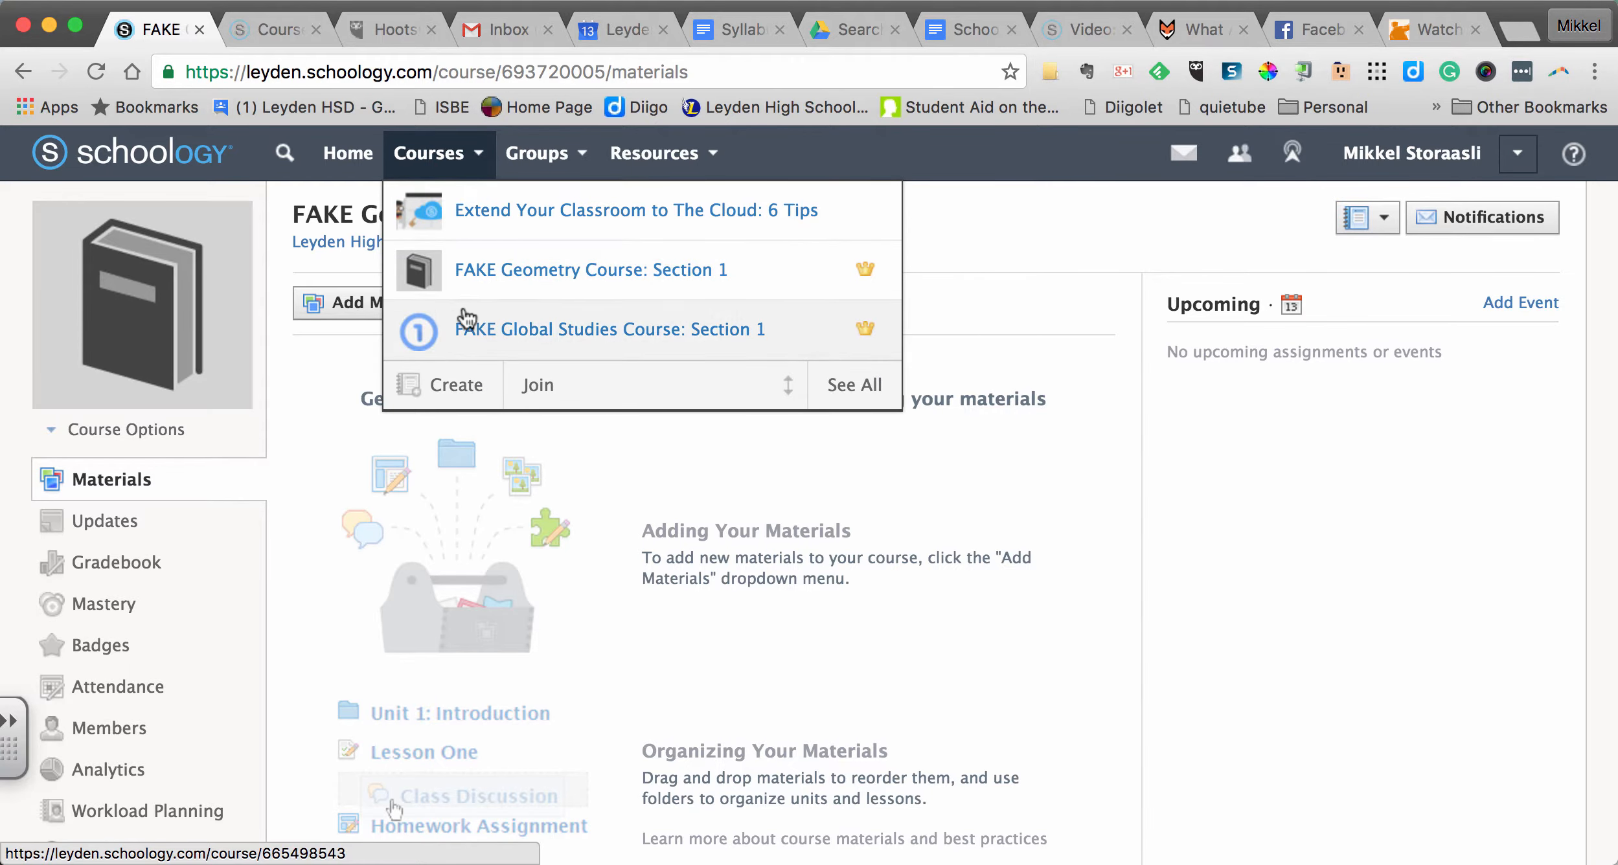
pyautogui.click(439, 159)
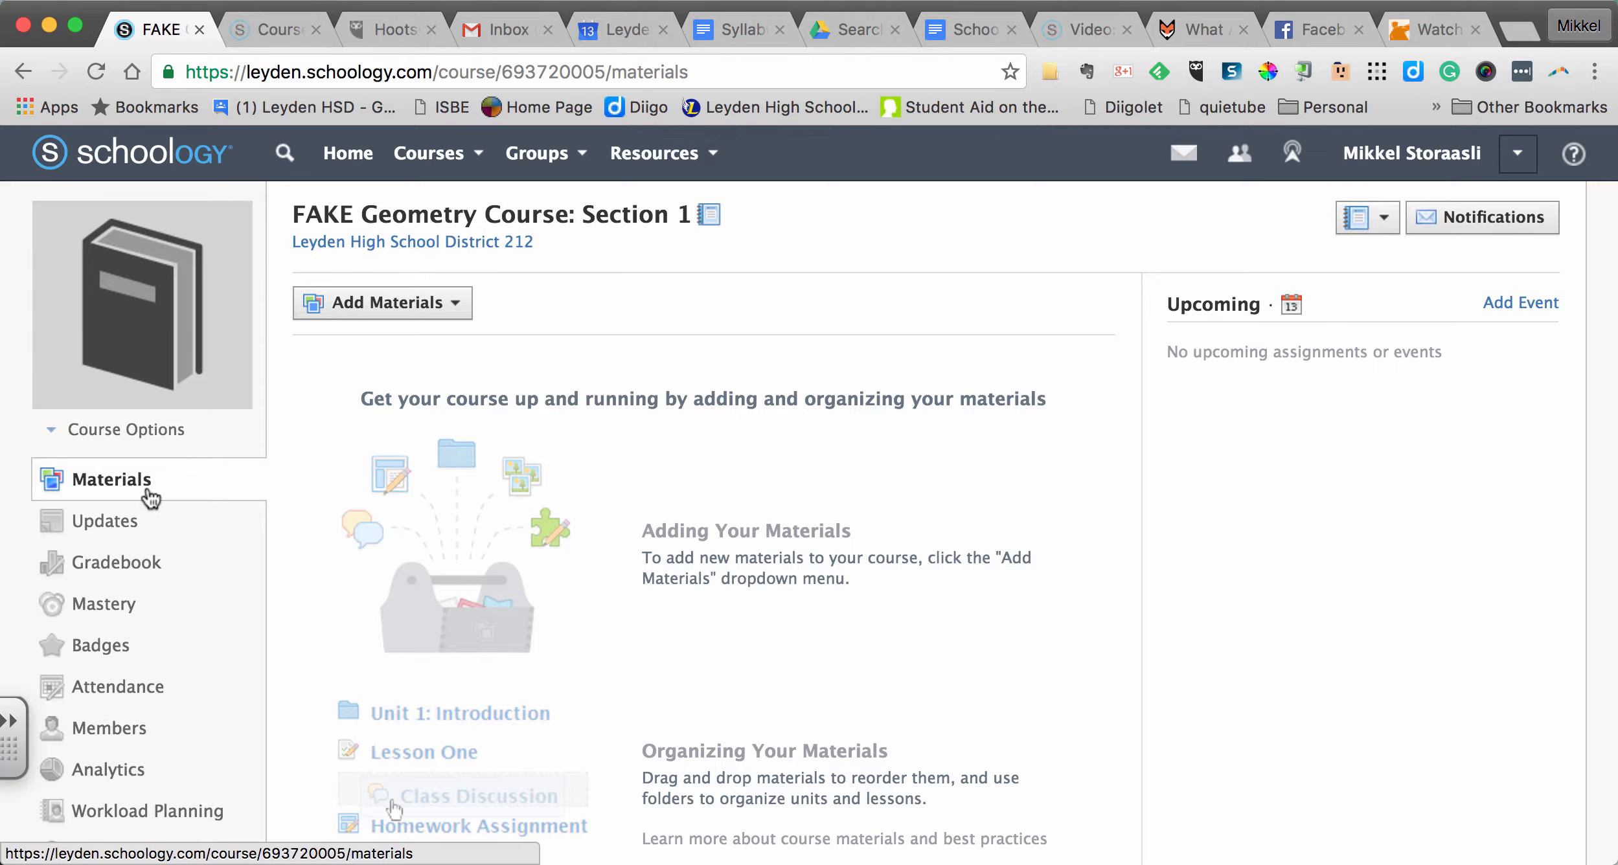
# - Start a new folder in the course materials and title it Course Information
pyautogui.click(371, 312)
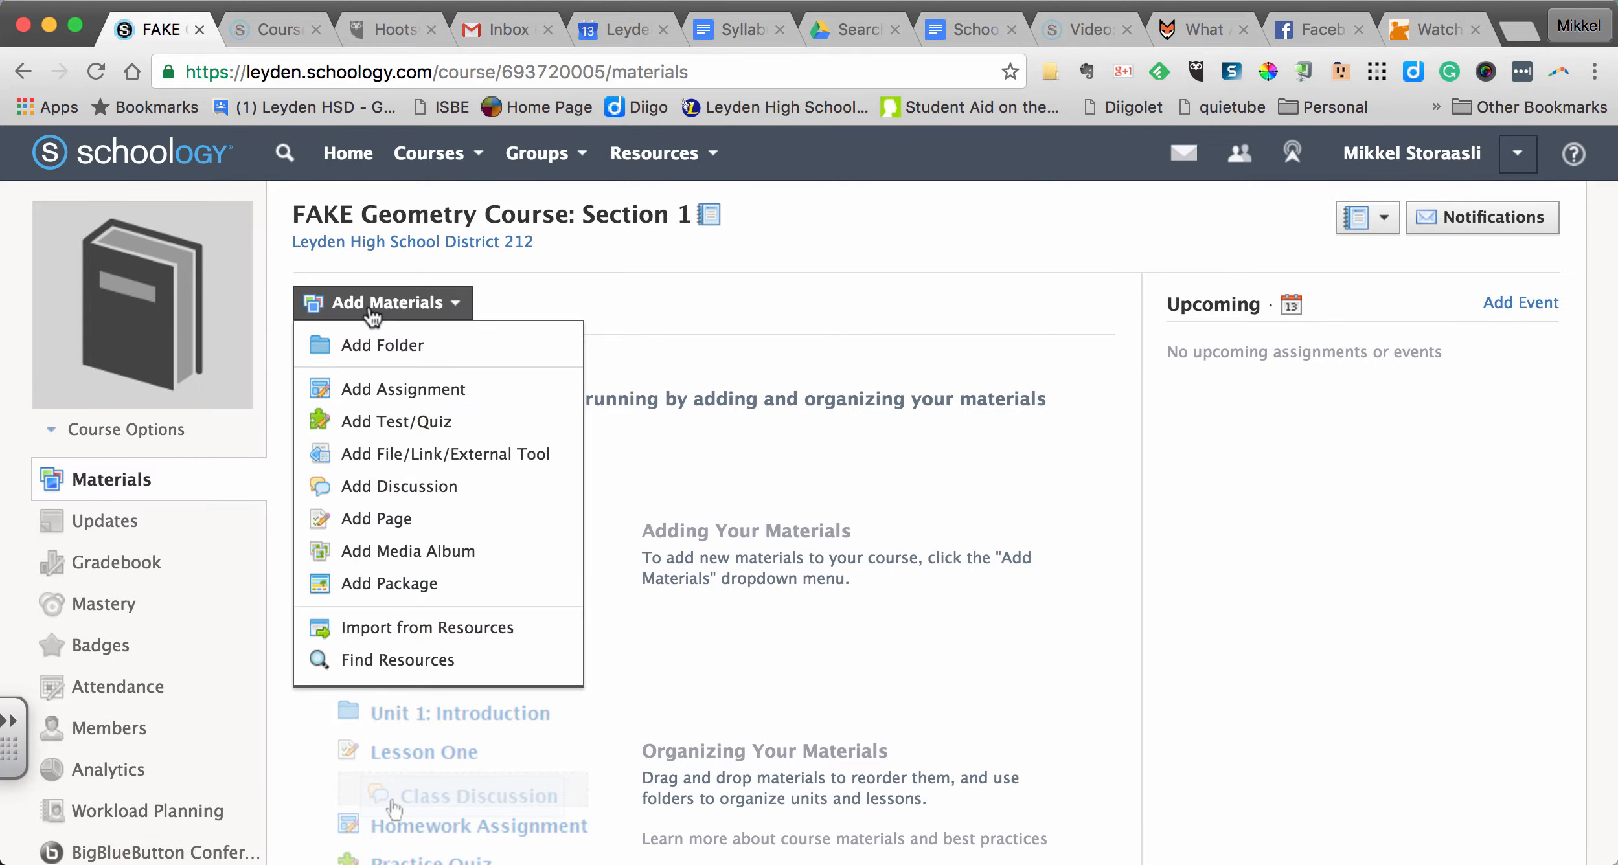
pyautogui.click(369, 344)
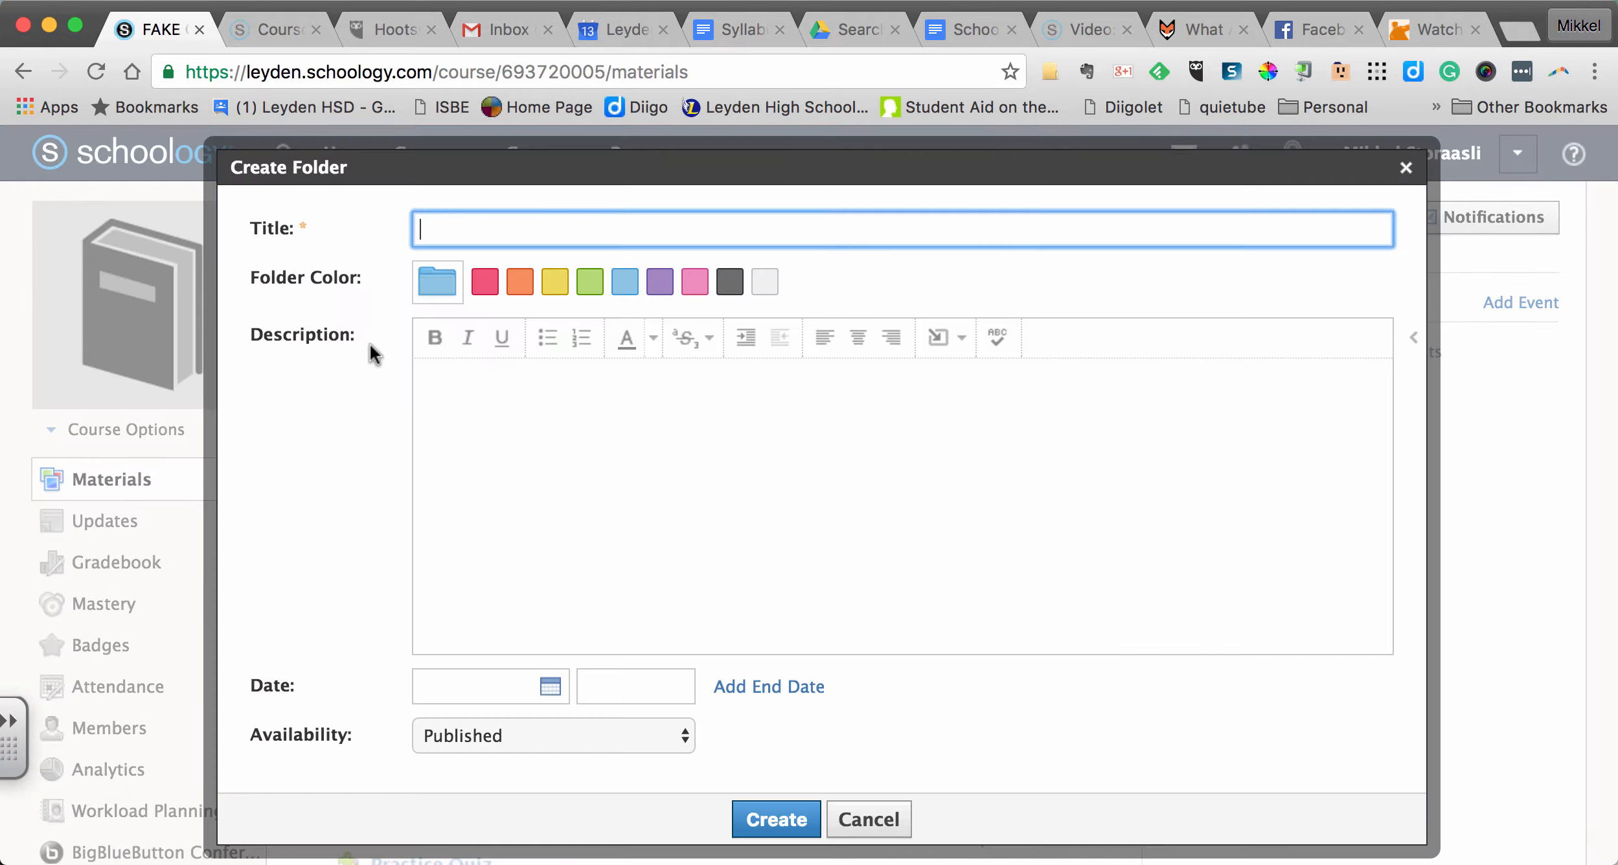
pyautogui.click(474, 233)
pyautogui.write('Cou')
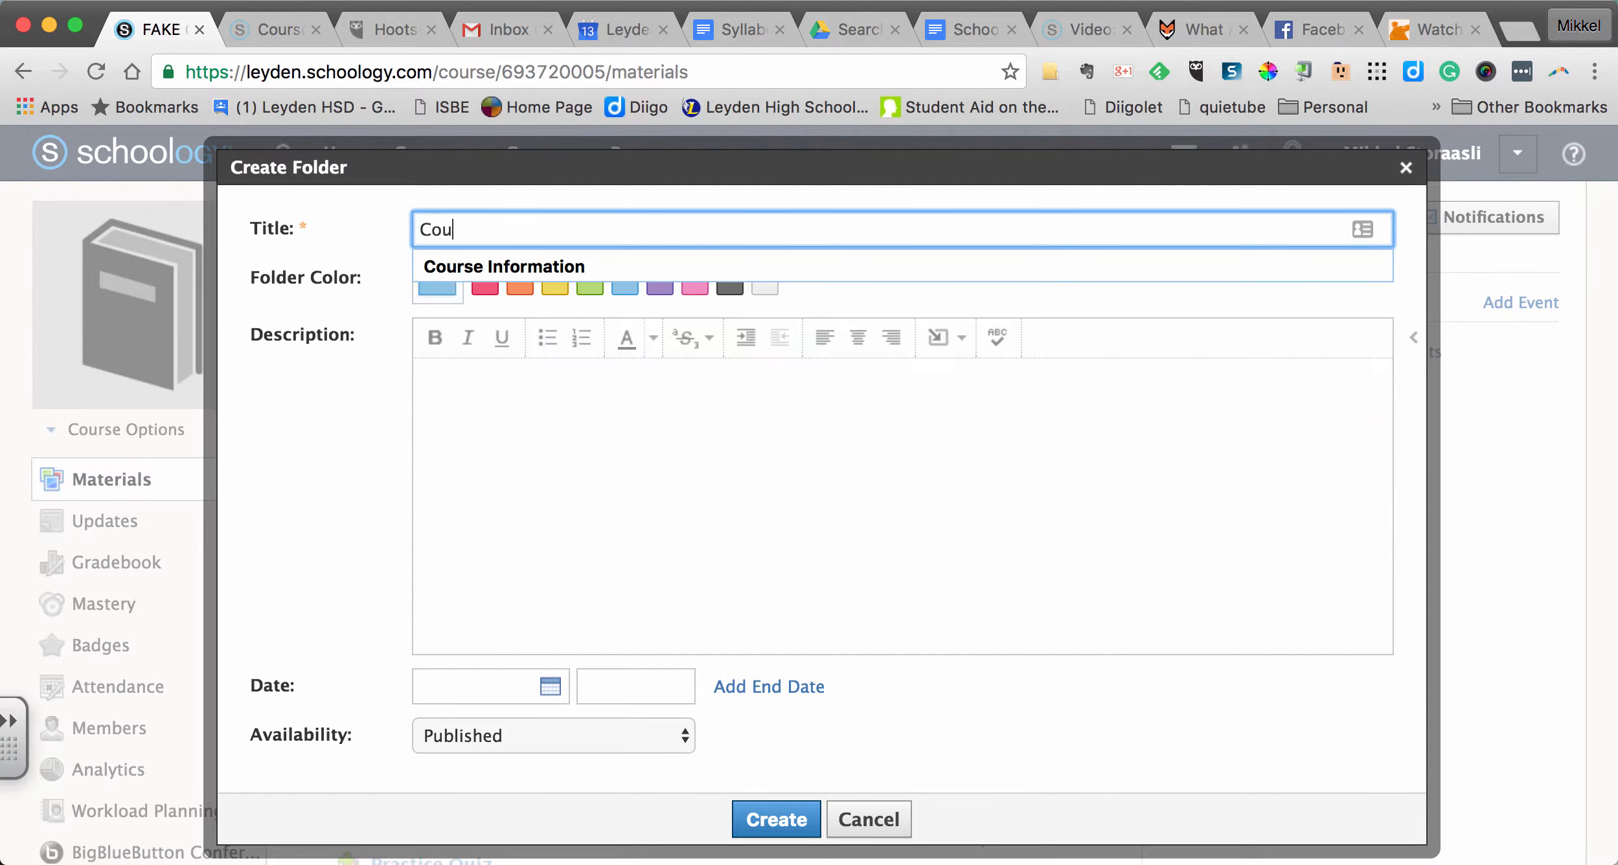
pyautogui.write('rse')
pyautogui.click(479, 269)
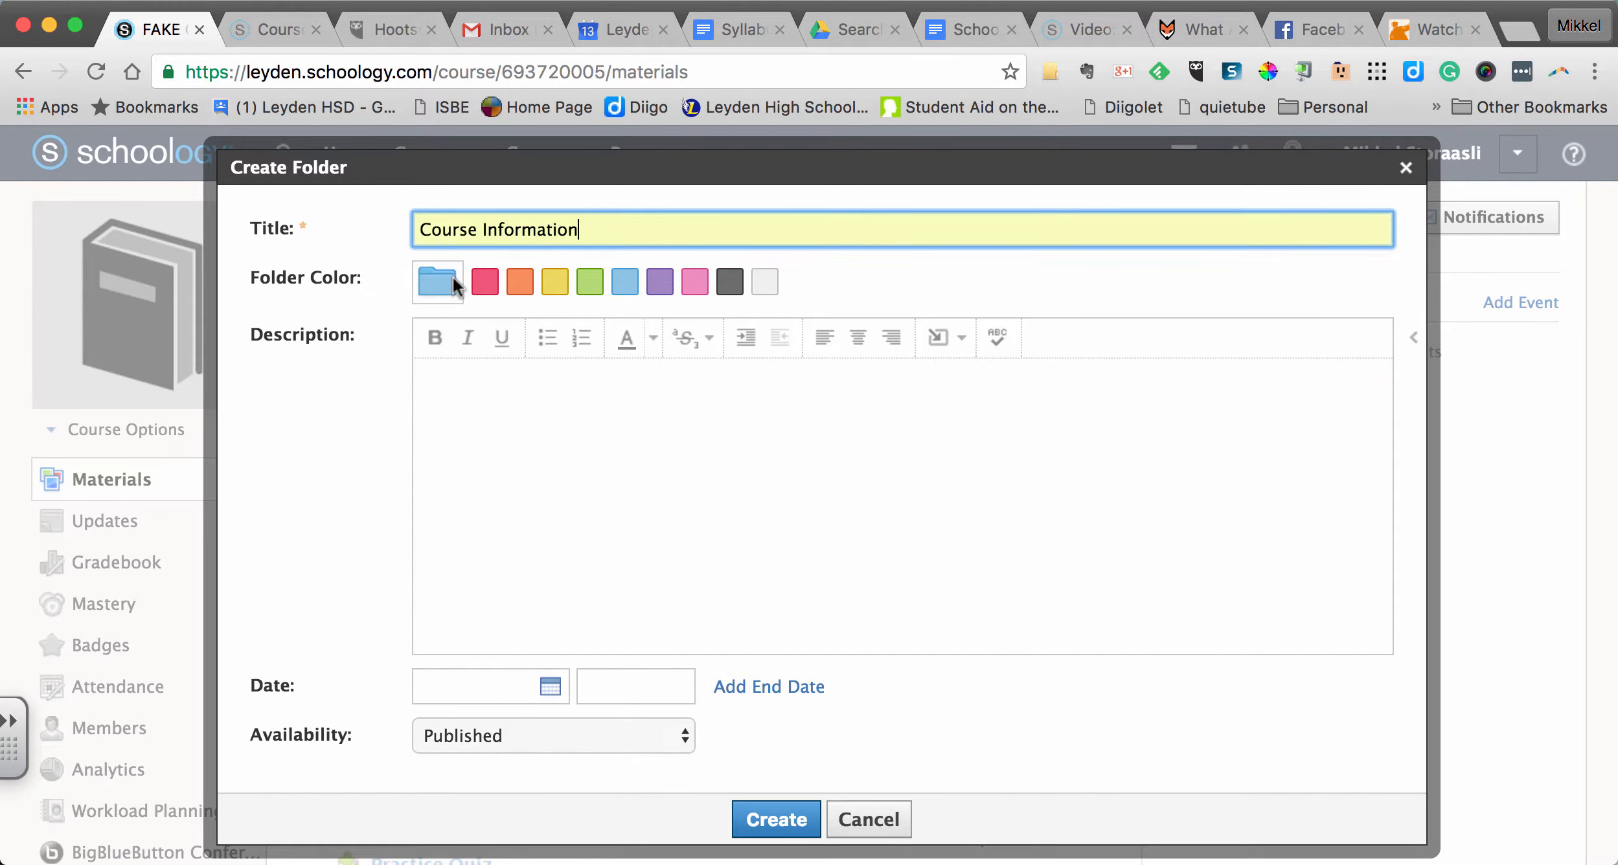
# - Give the folder the description "Here you will find the syllabus and calendar" and the red colour, and create it
pyautogui.click(460, 400)
pyautogui.write('Her you')
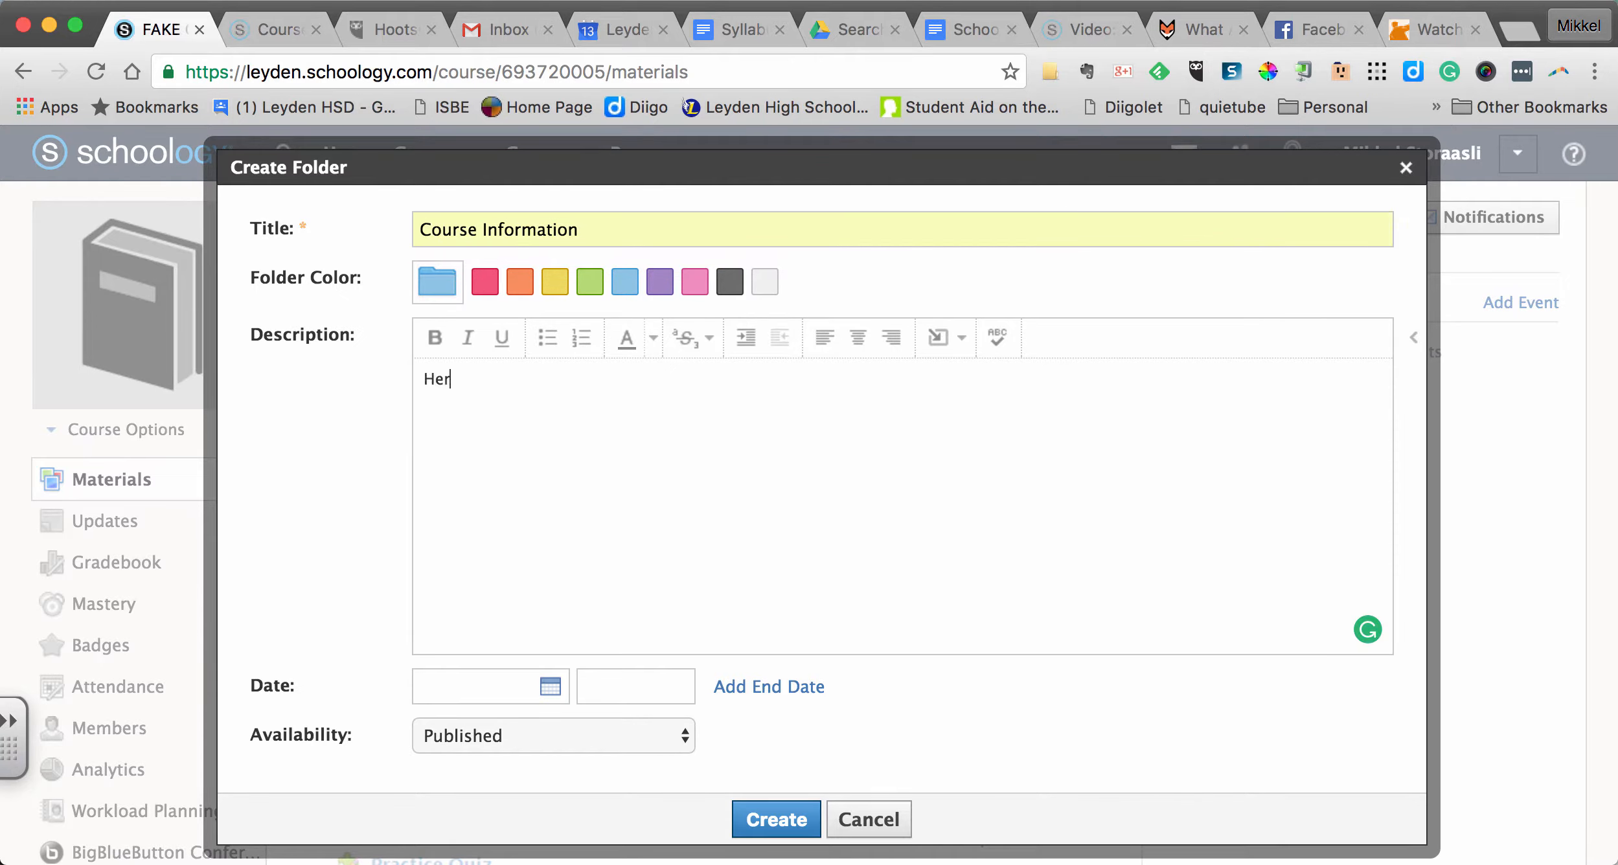
pyautogui.press('BackSpace')
pyautogui.press('BackSpace')
pyautogui.press('BackSpace')
pyautogui.write('you will find the syllab')
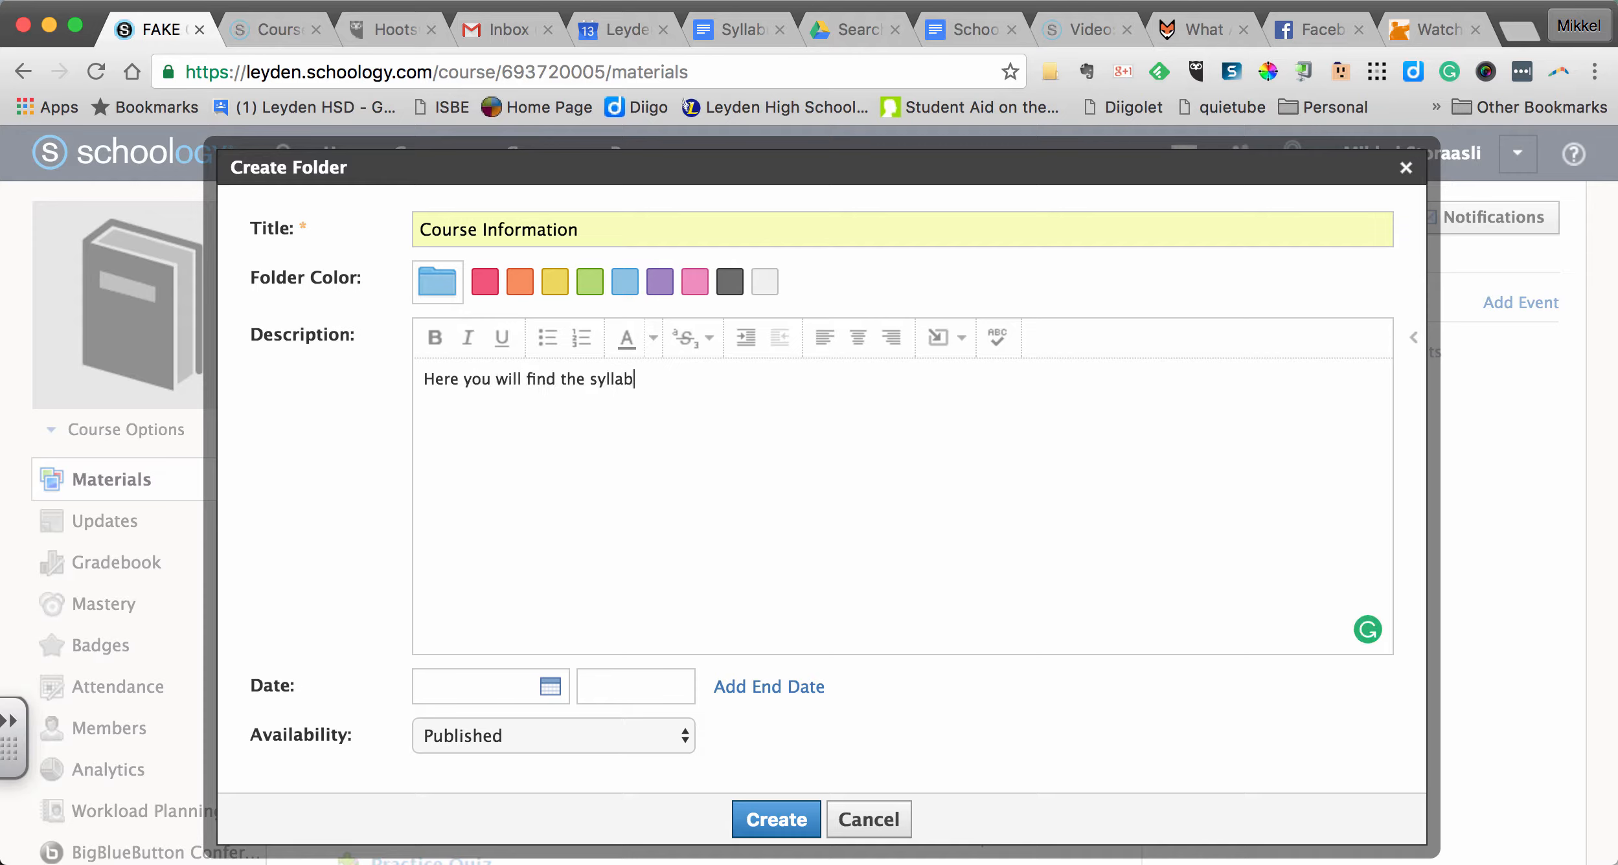
pyautogui.write('and calendar')
pyautogui.click(489, 288)
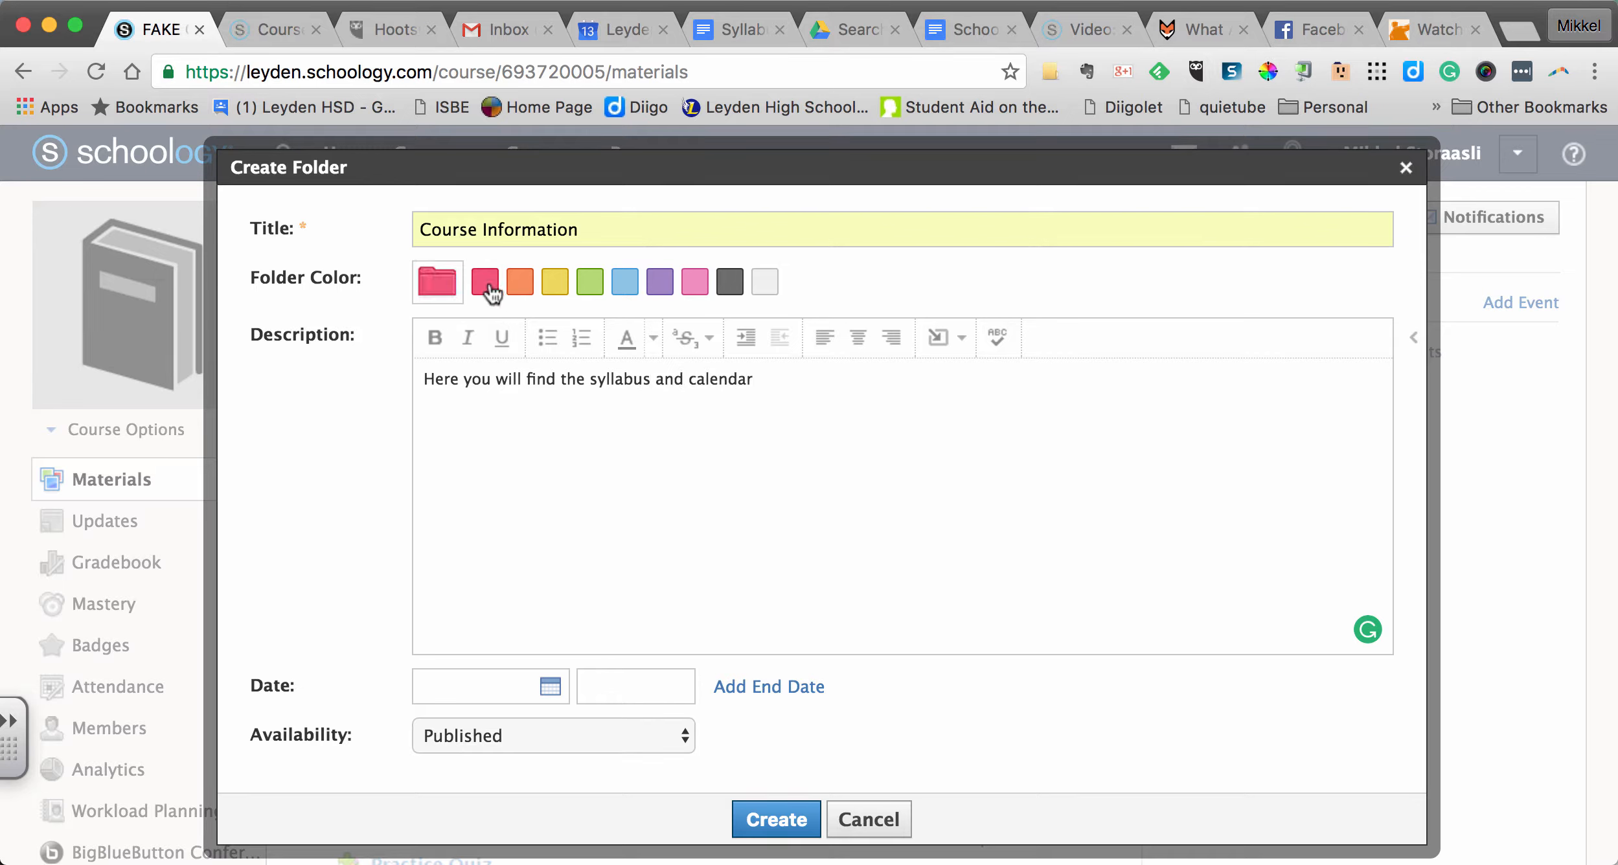
pyautogui.click(782, 819)
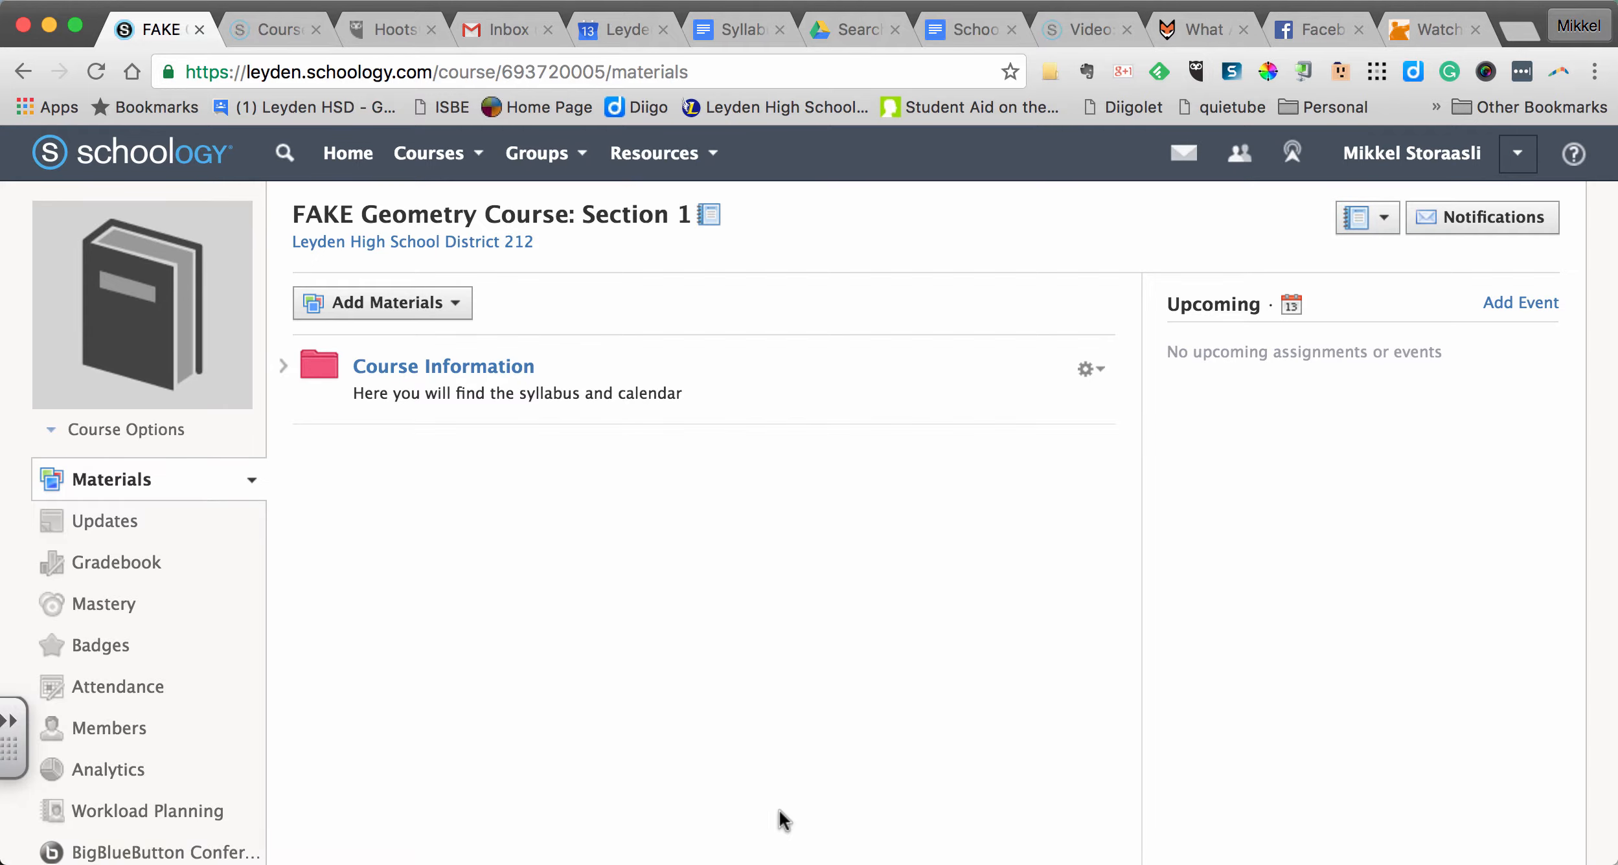
# - Open the Course Information folder and start adding a file, link or external tool to it
pyautogui.click(472, 368)
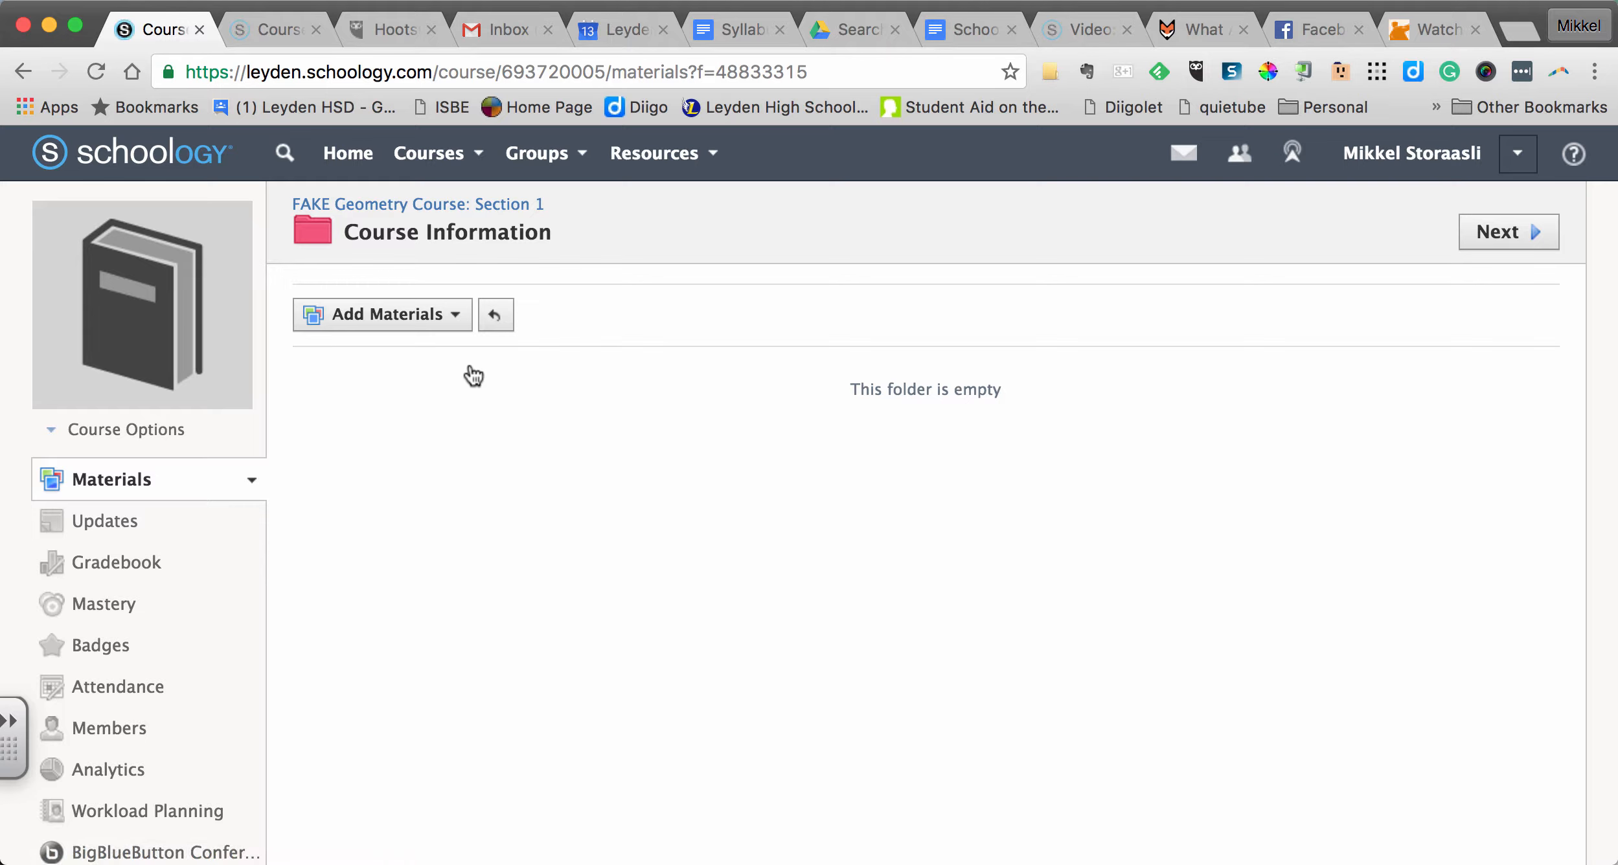
pyautogui.click(425, 328)
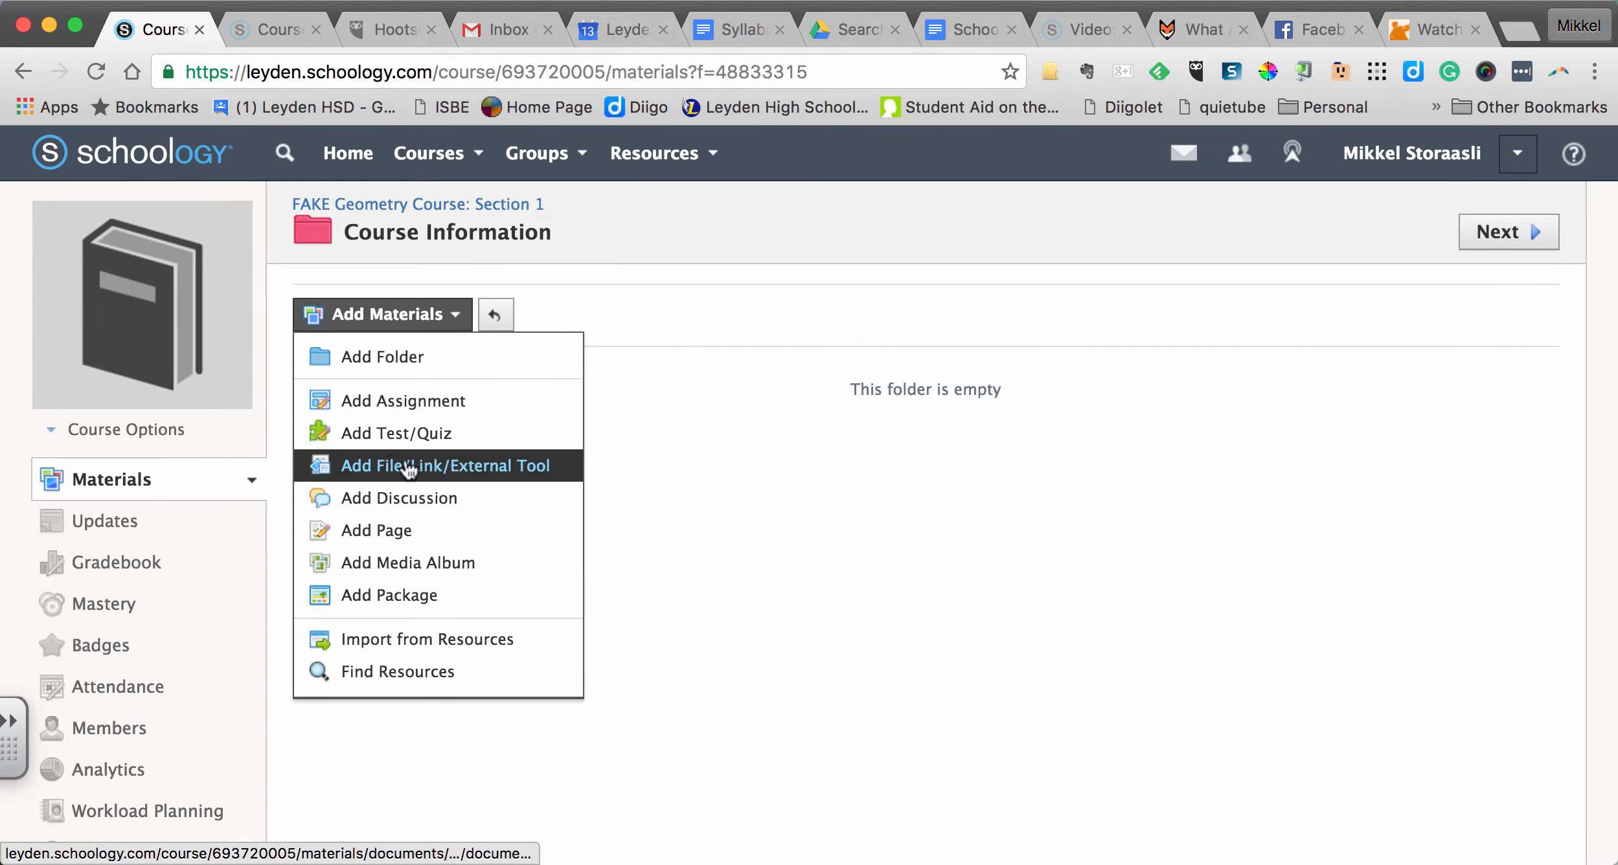
pyautogui.click(568, 468)
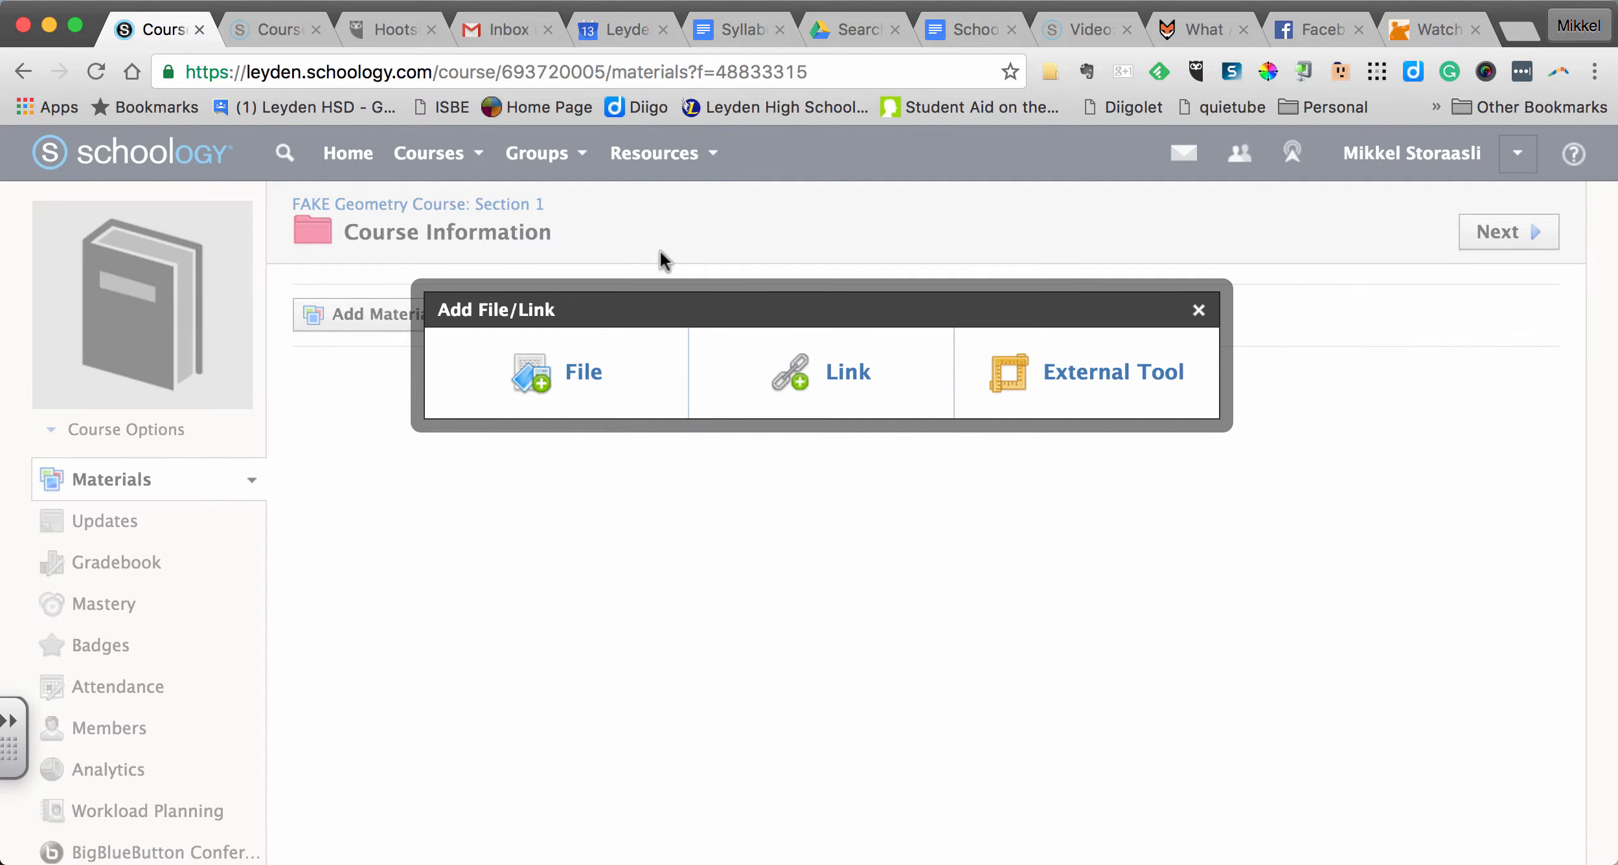
# - Copy the Syllabus Template document's web address from Google Docs and paste it as the URL of a new Schoology link
pyautogui.click(729, 24)
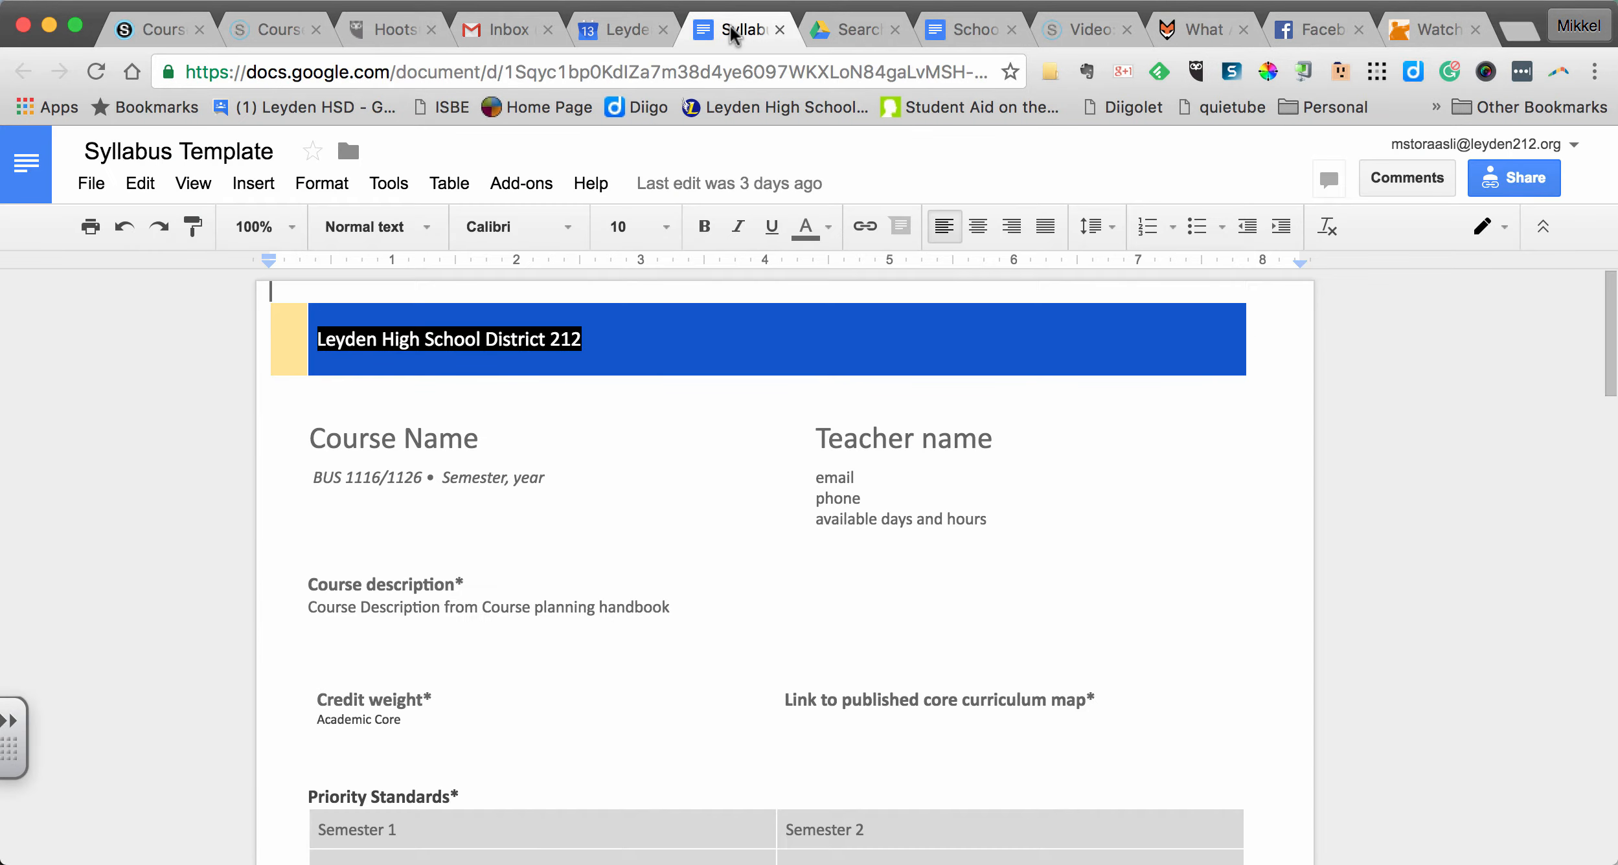
pyautogui.click(588, 68)
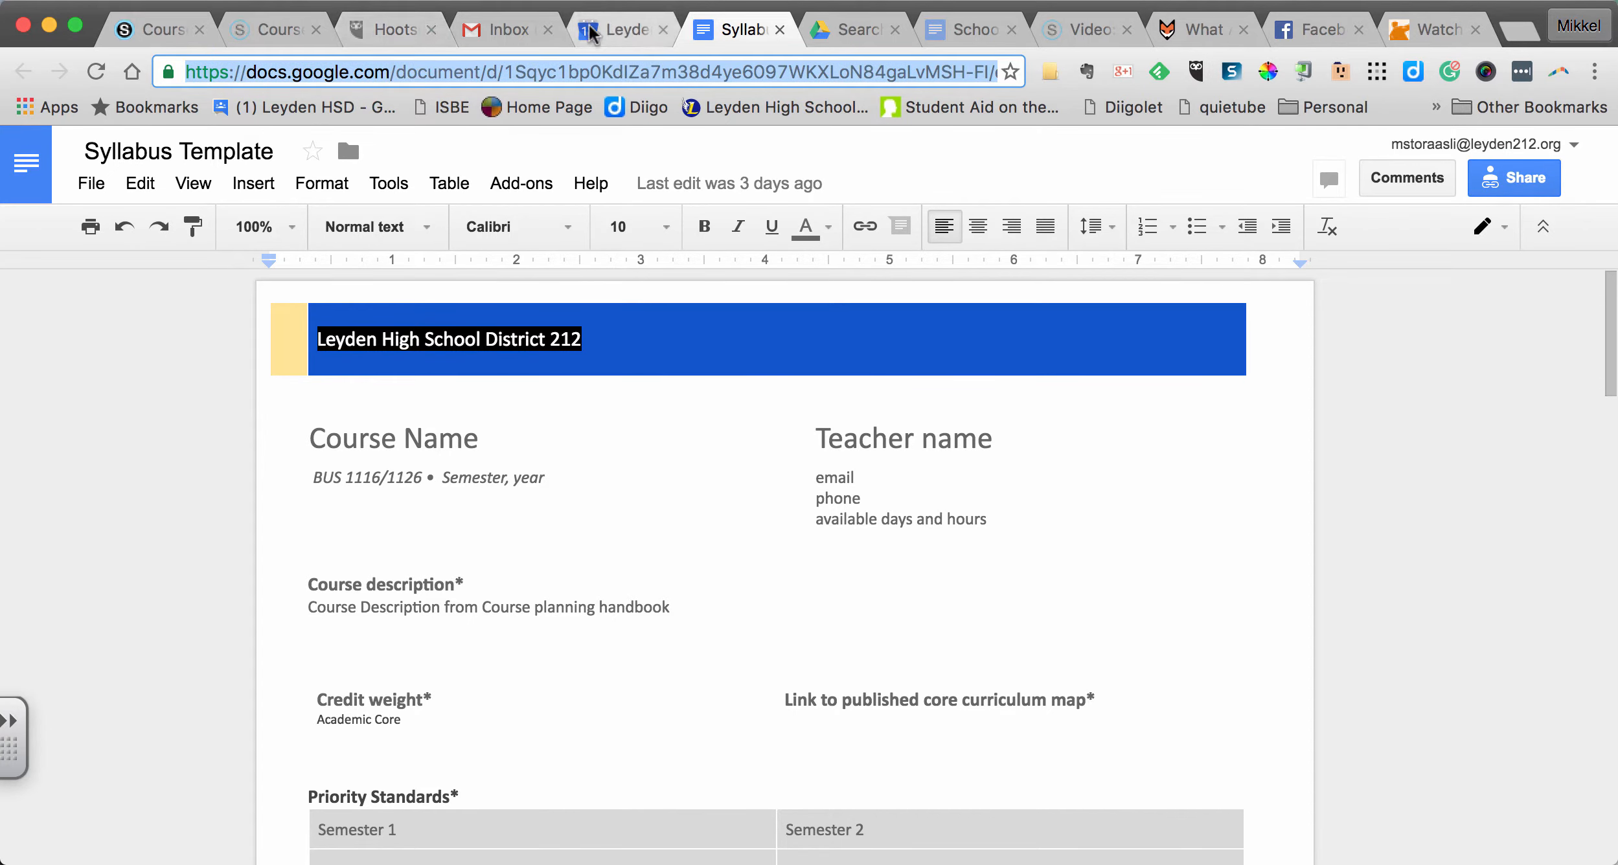
pyautogui.click(162, 30)
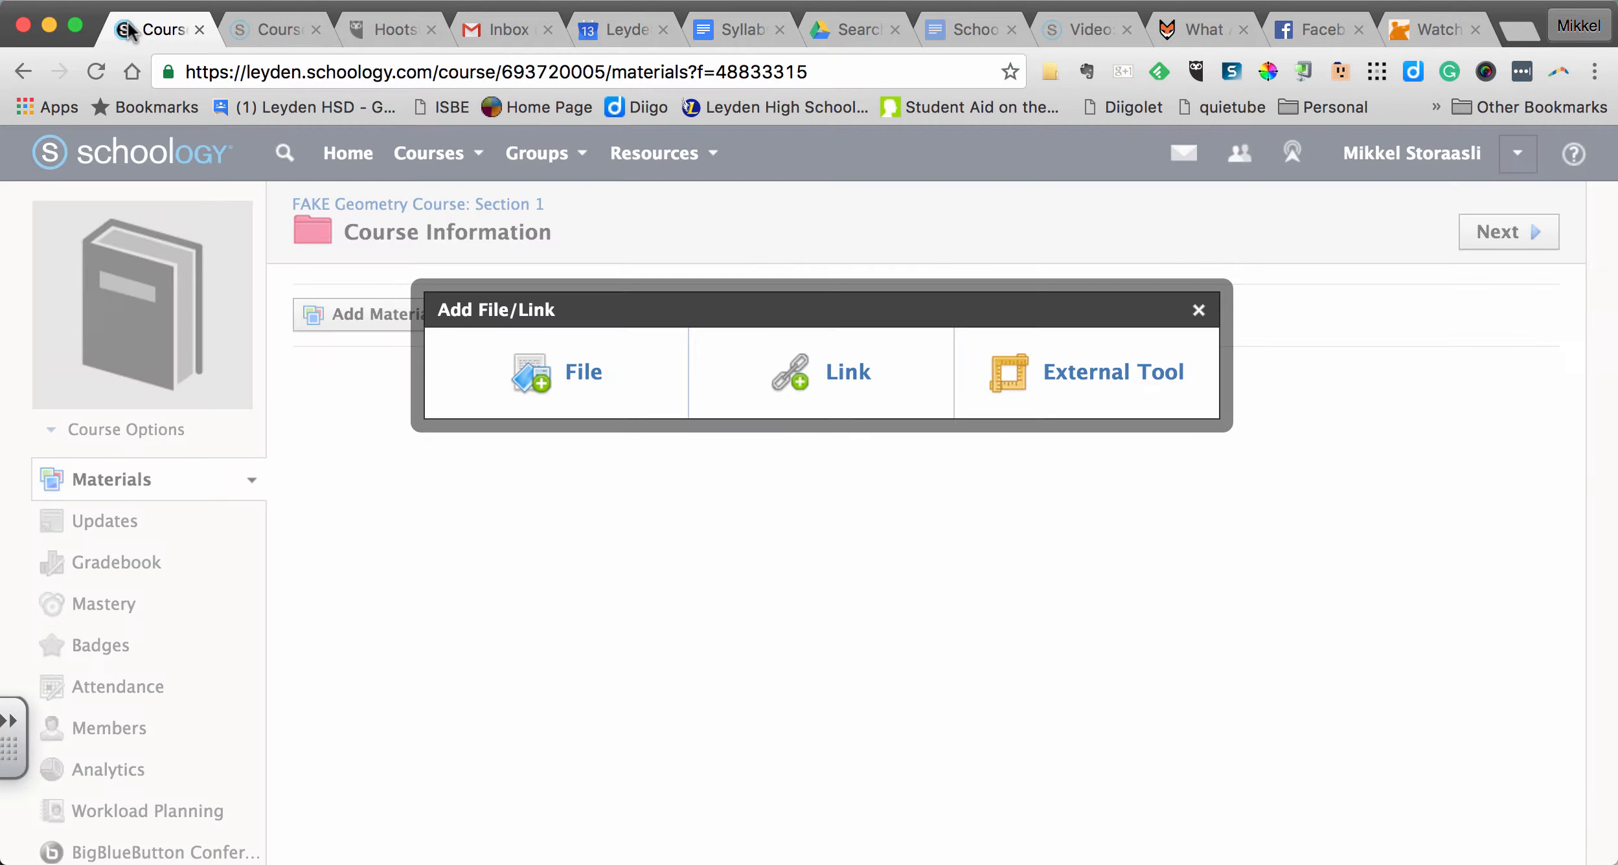
pyautogui.click(835, 373)
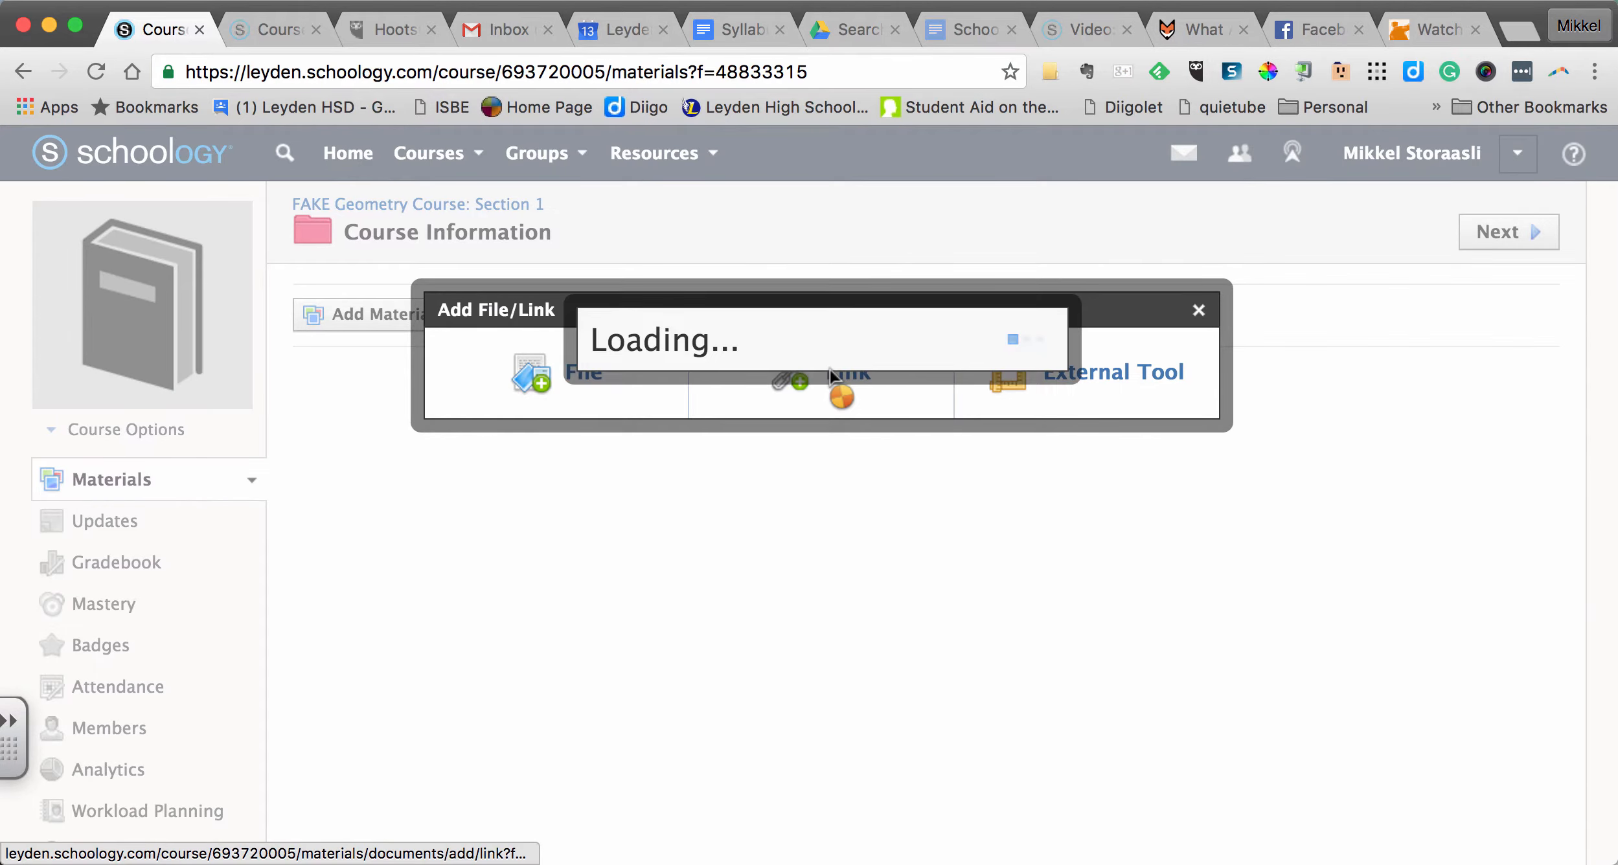
pyautogui.click(817, 332)
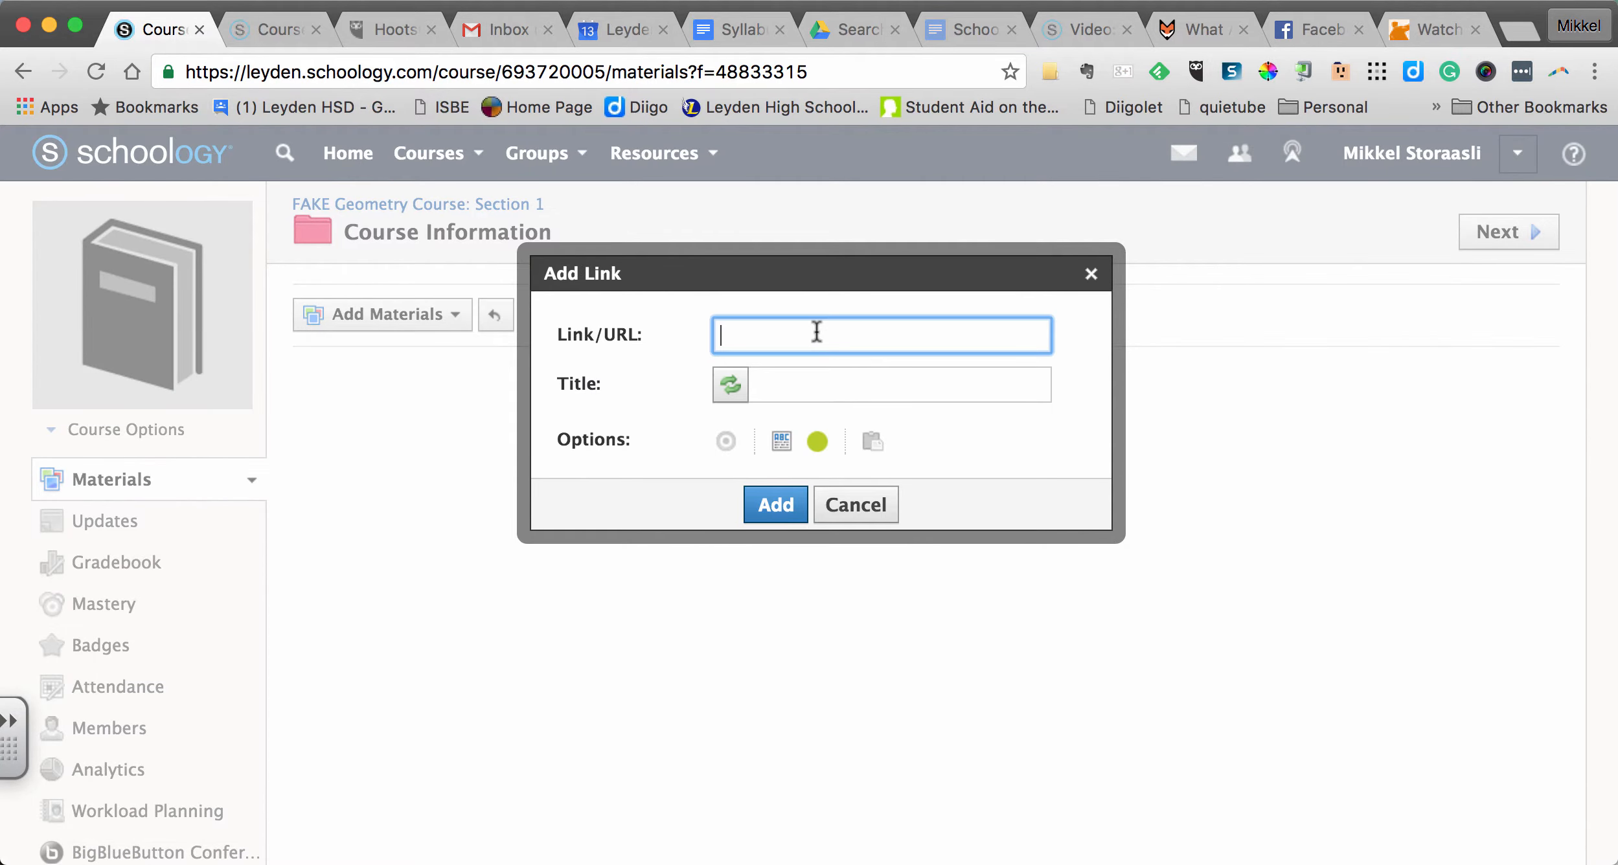
pyautogui.press('super+v')
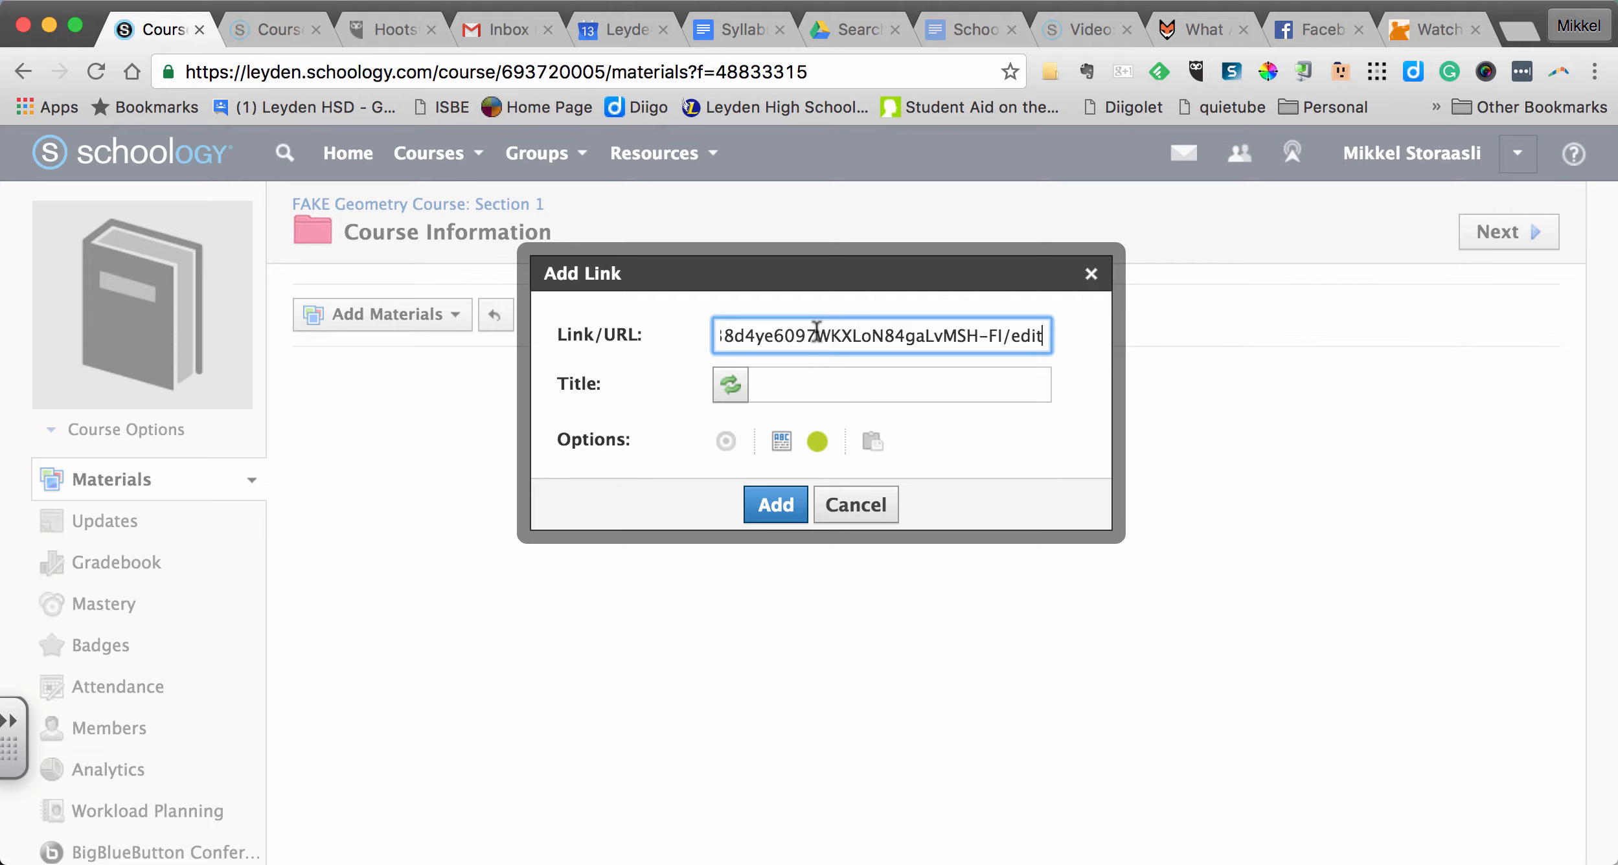
# - Title the link Syllabus and add it to the Course Information folder
pyautogui.click(809, 389)
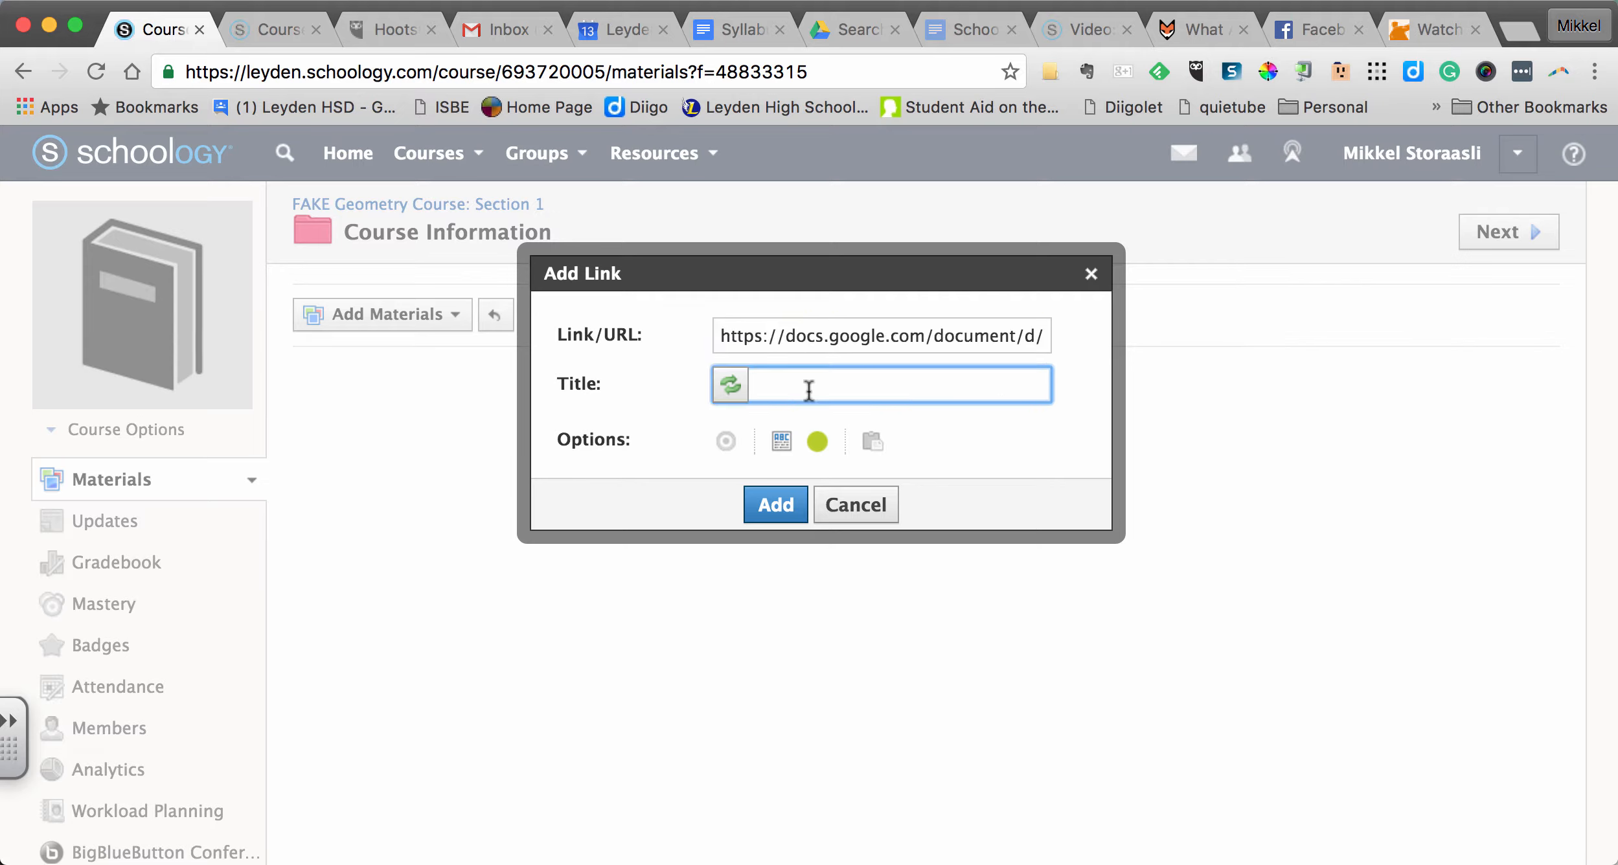
pyautogui.write('Syllabus')
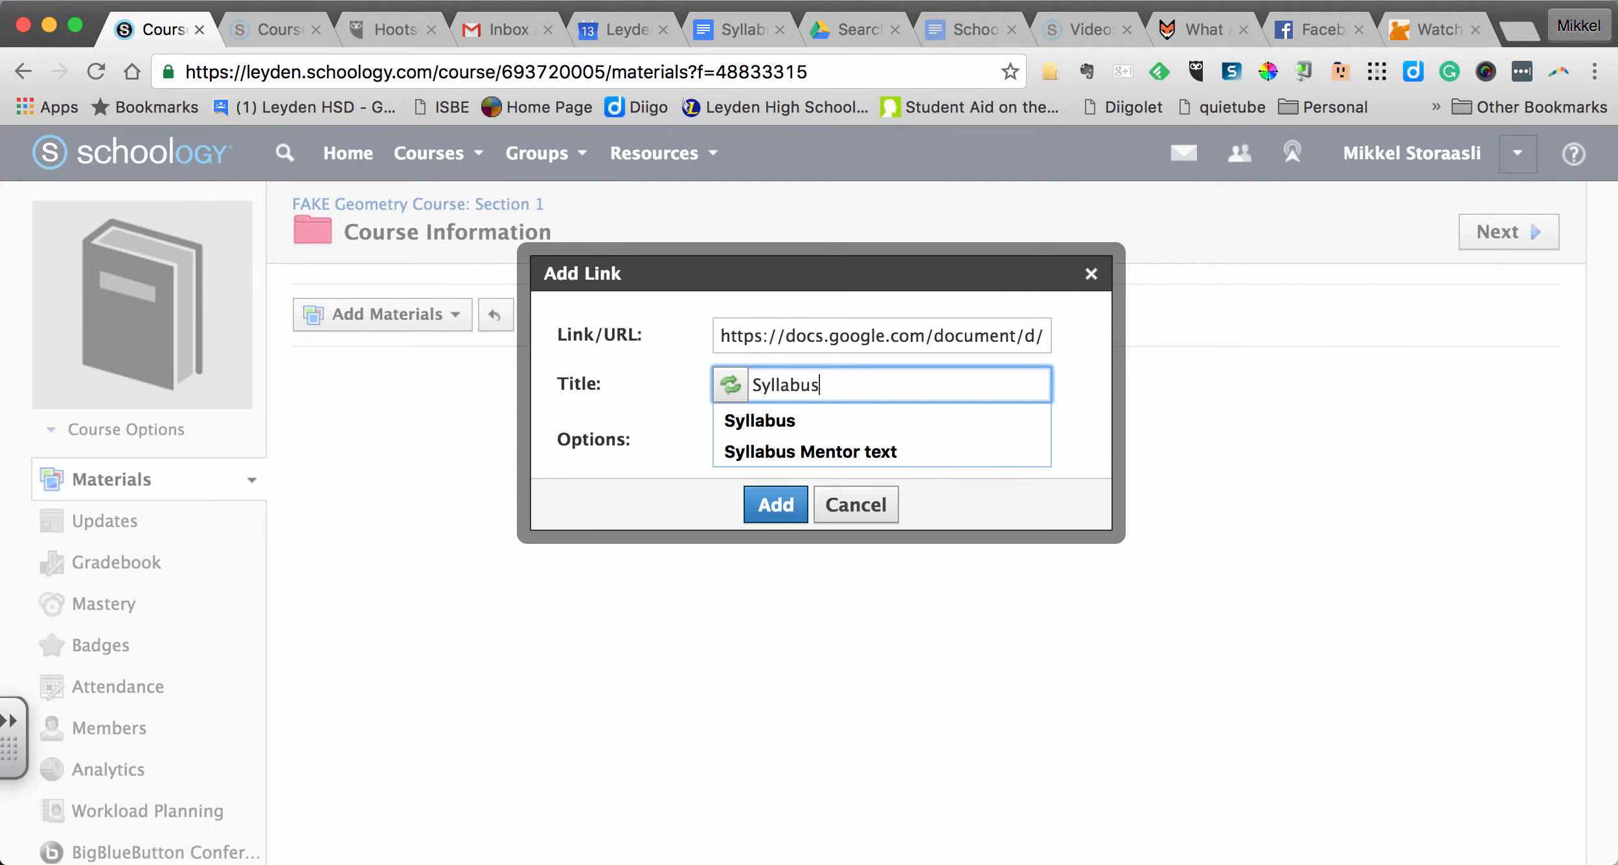
pyautogui.click(797, 419)
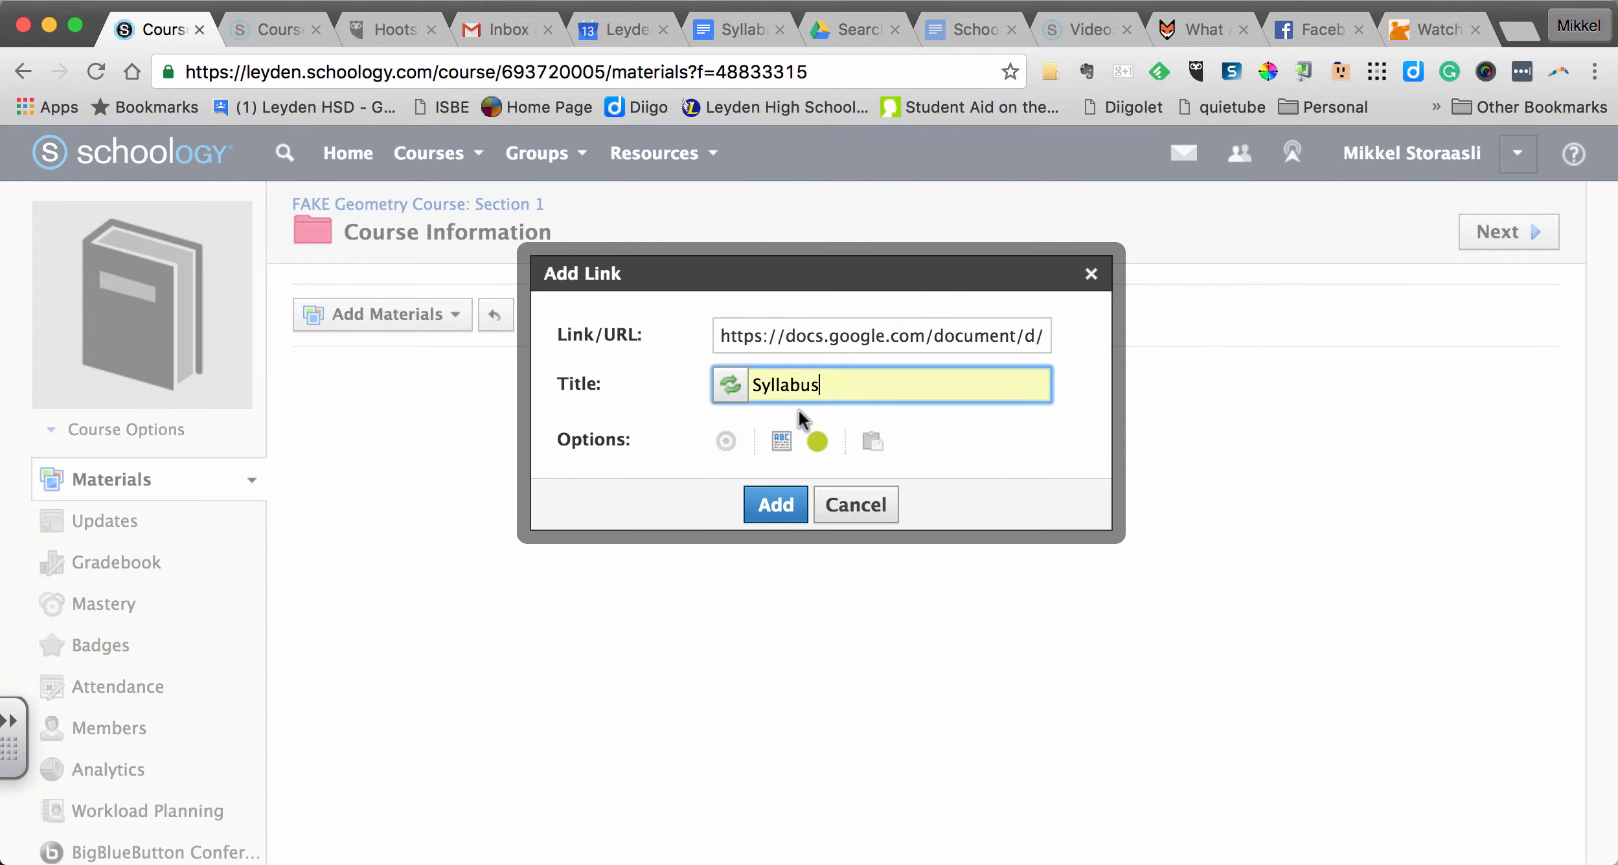
pyautogui.click(781, 508)
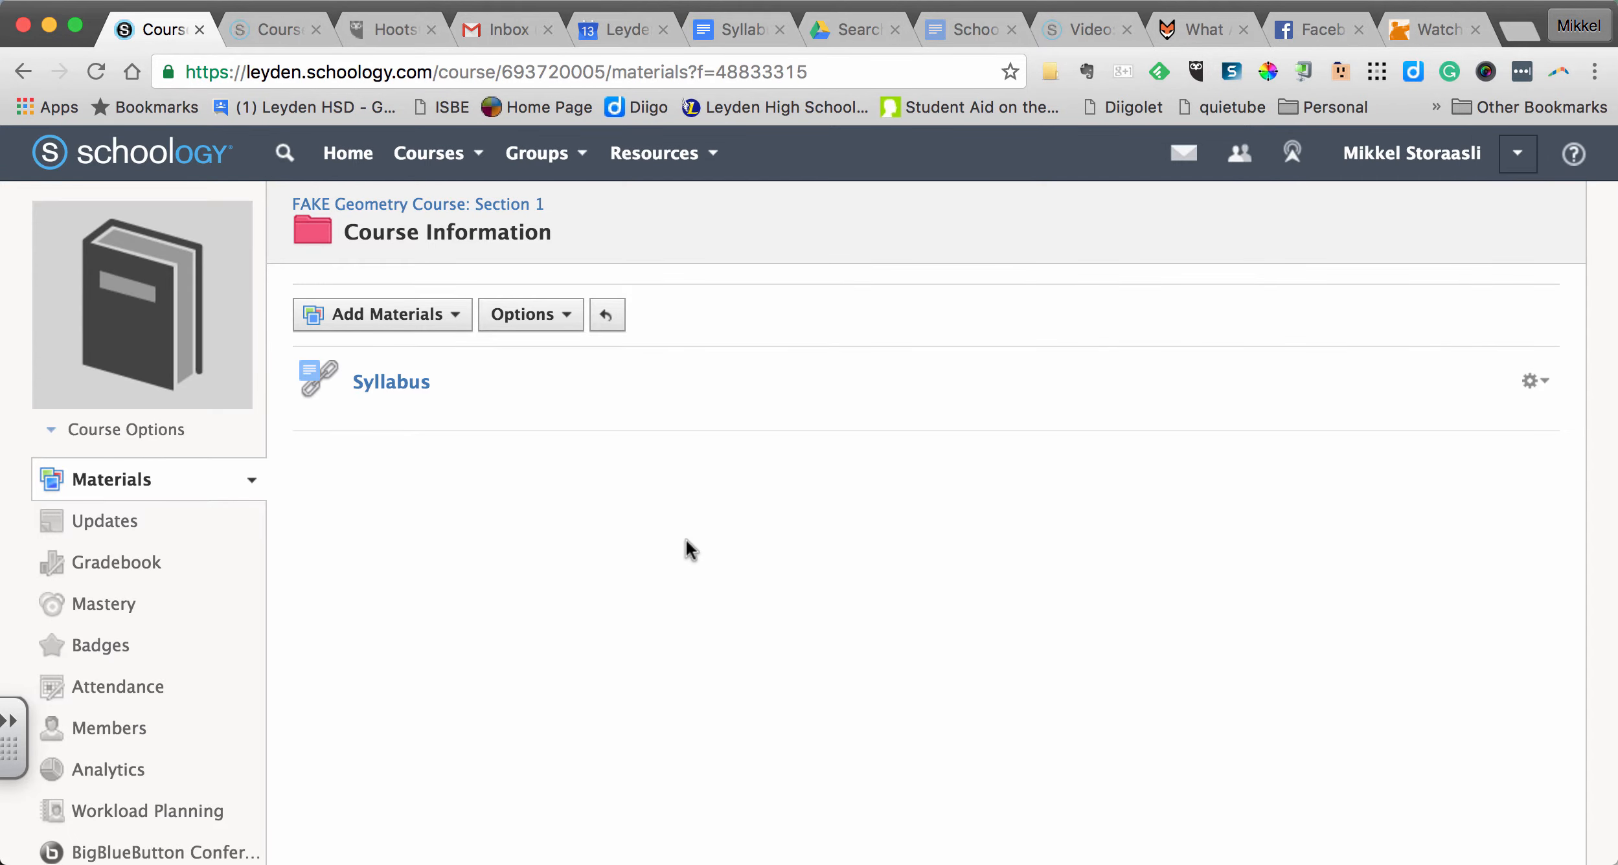
# - From the course's main page, check the Syllabus link inside the Course Information folder and return to the course page
pyautogui.click(478, 206)
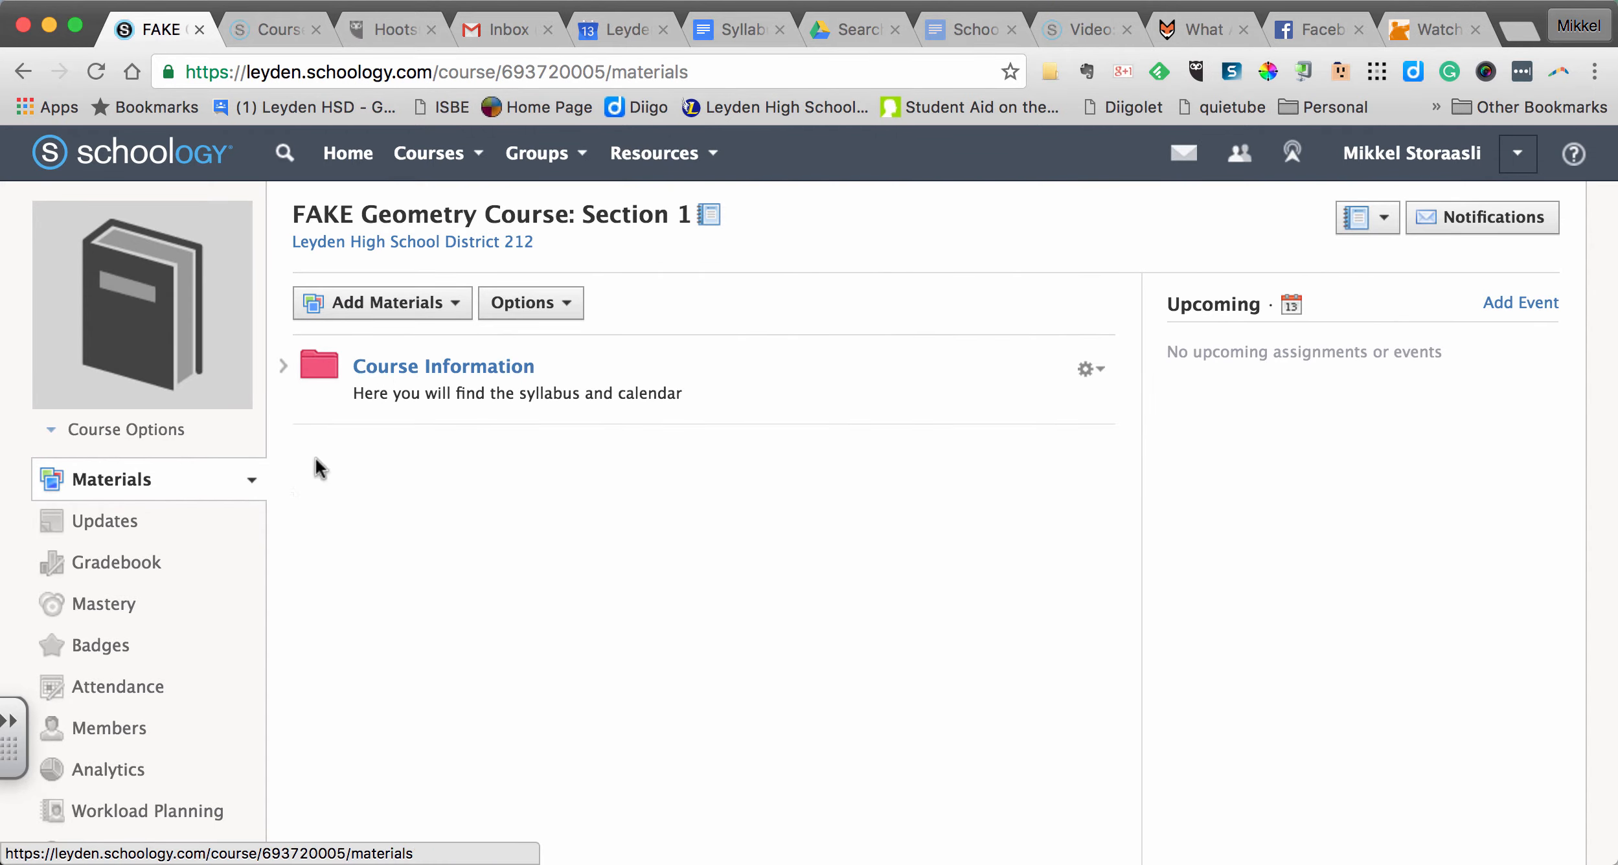
pyautogui.click(401, 370)
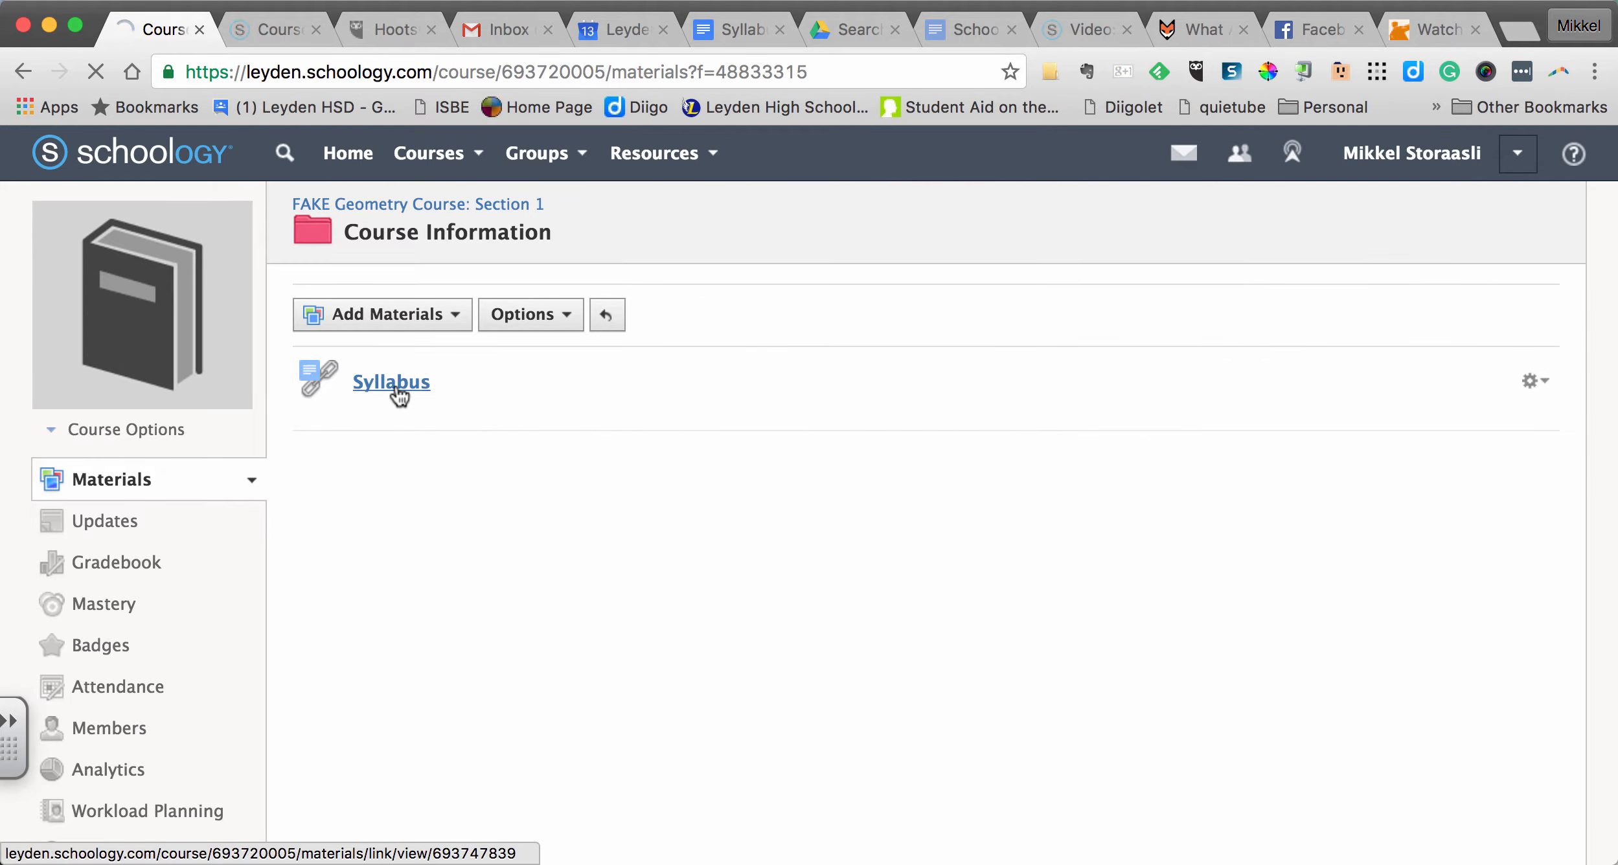
pyautogui.click(394, 387)
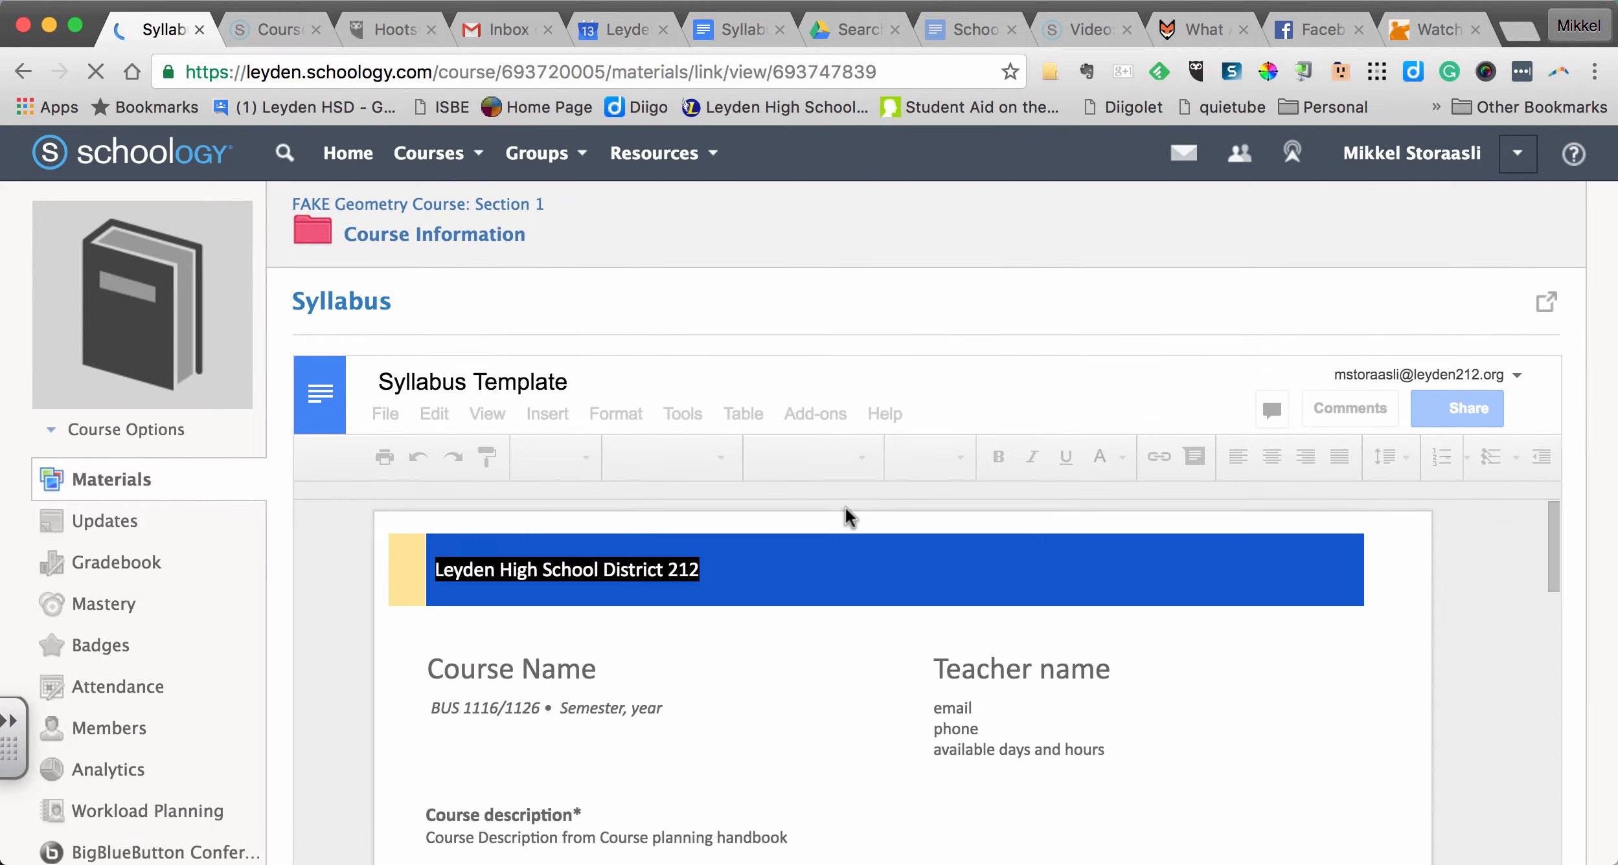
pyautogui.click(451, 204)
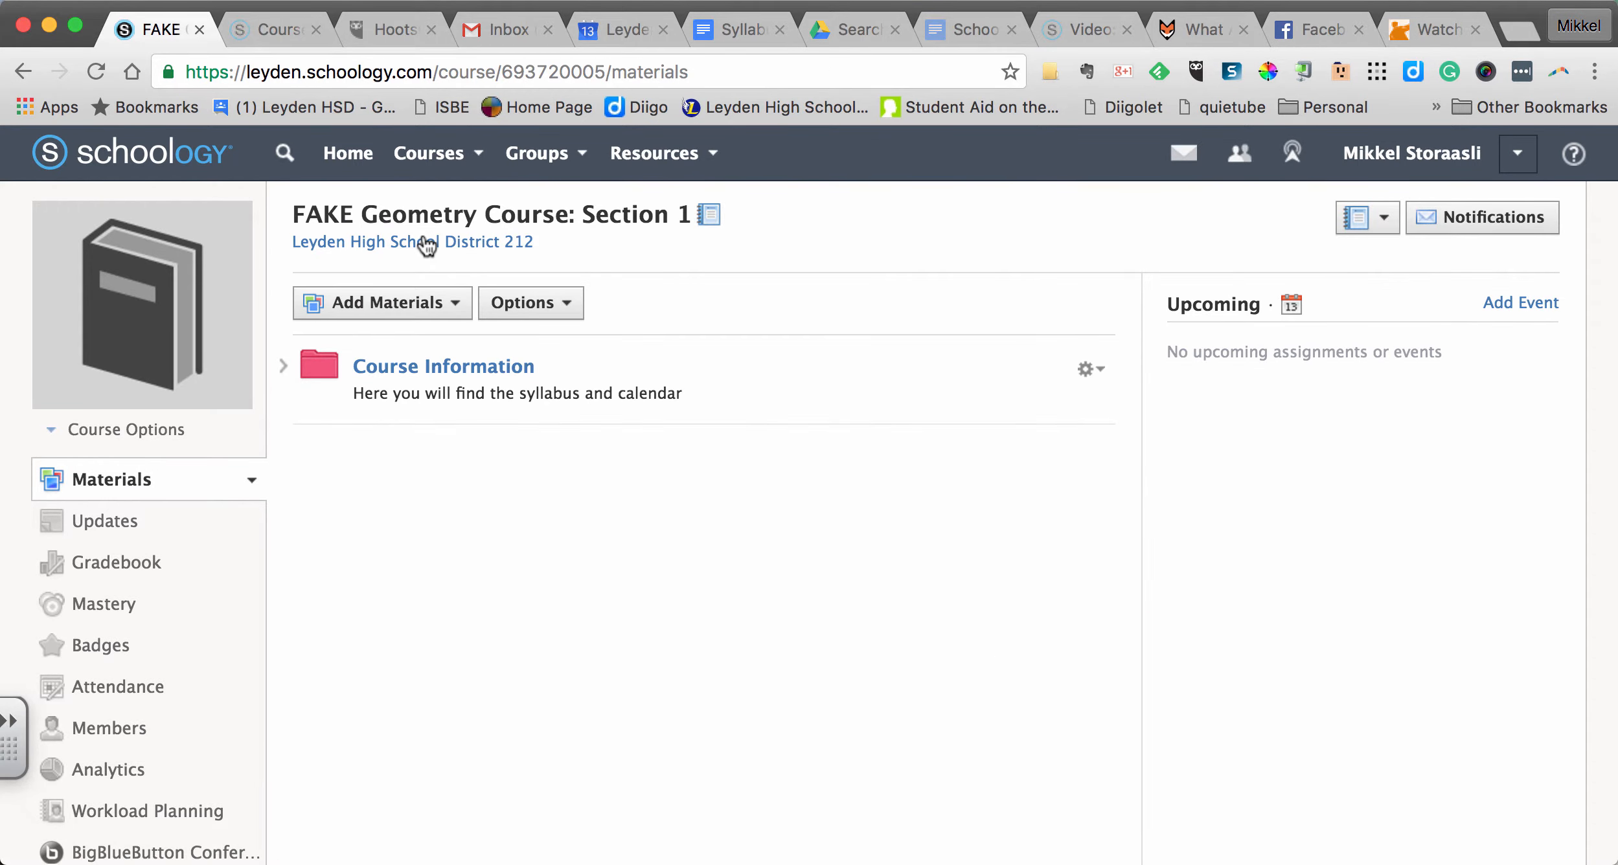
# - Reopen the Course Information folder and start adding another file, link or external tool
pyautogui.click(406, 367)
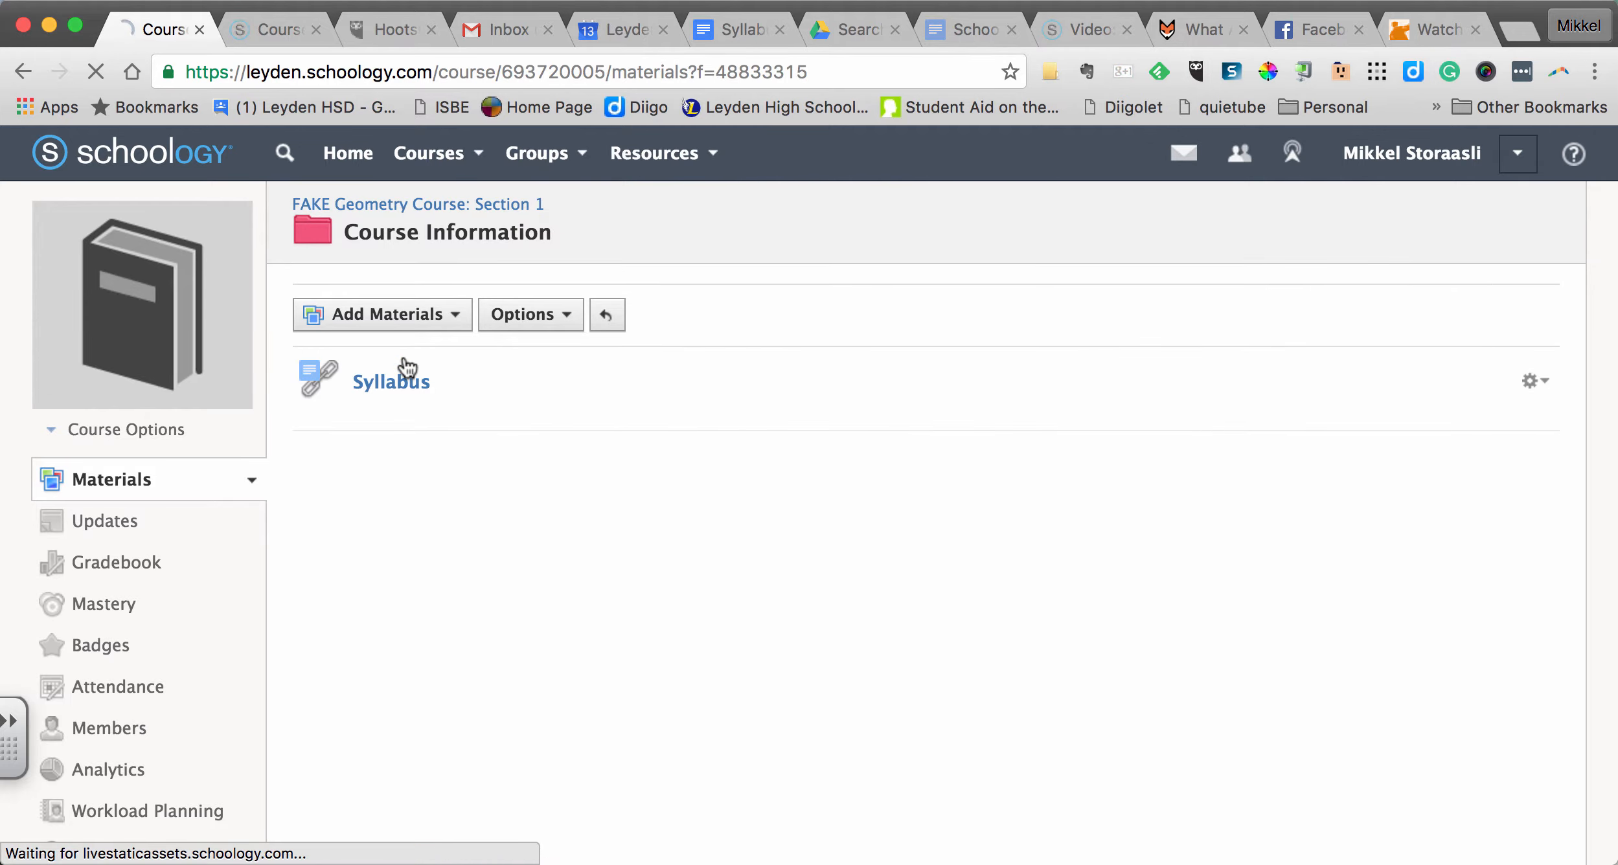
pyautogui.click(413, 314)
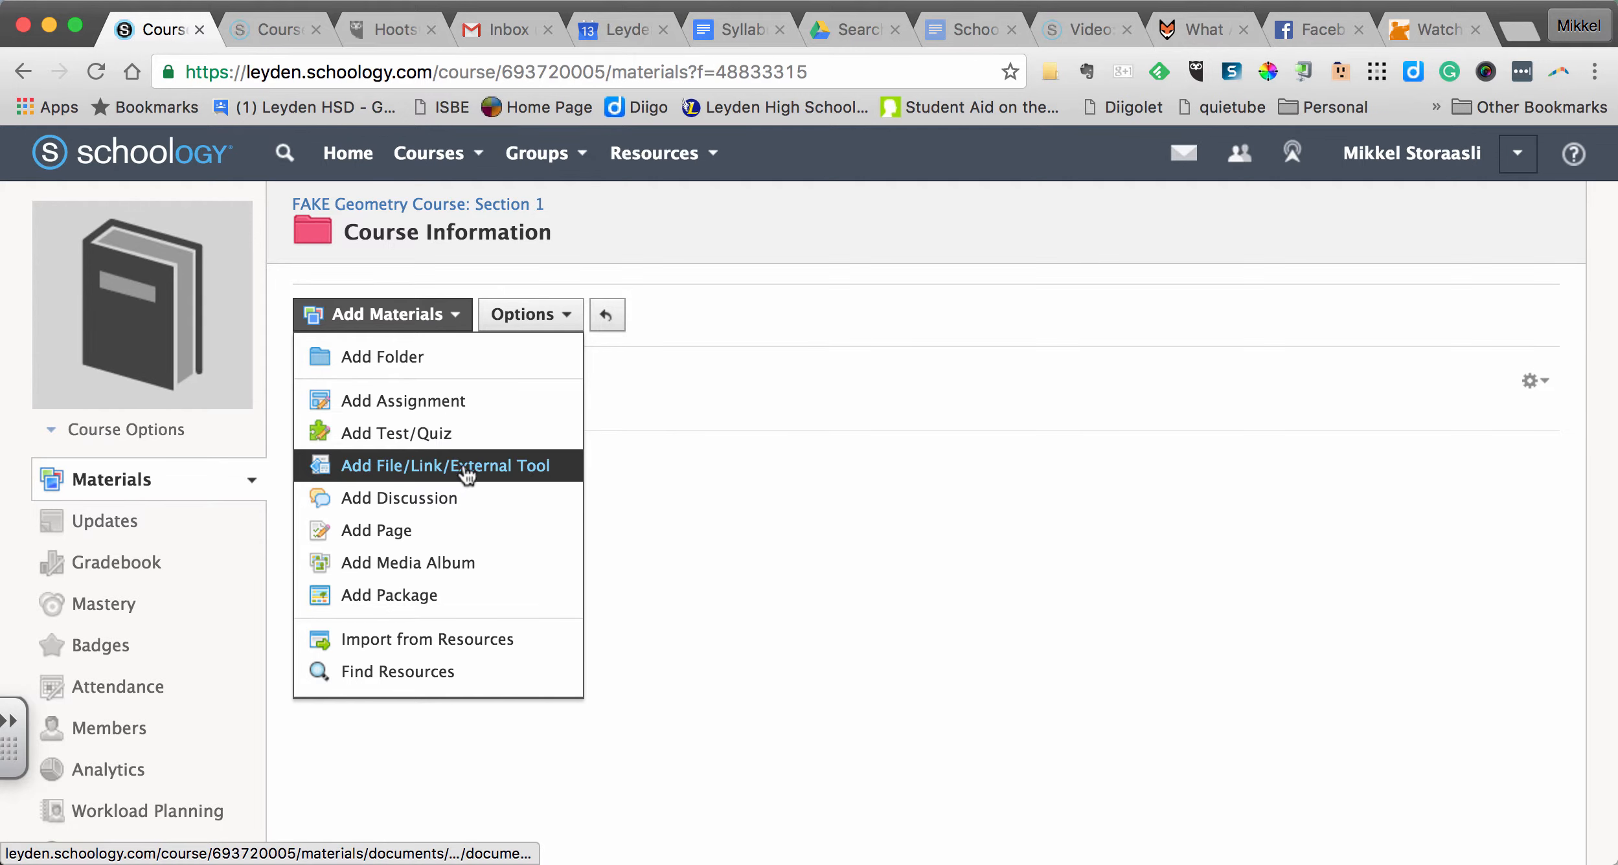
pyautogui.click(565, 471)
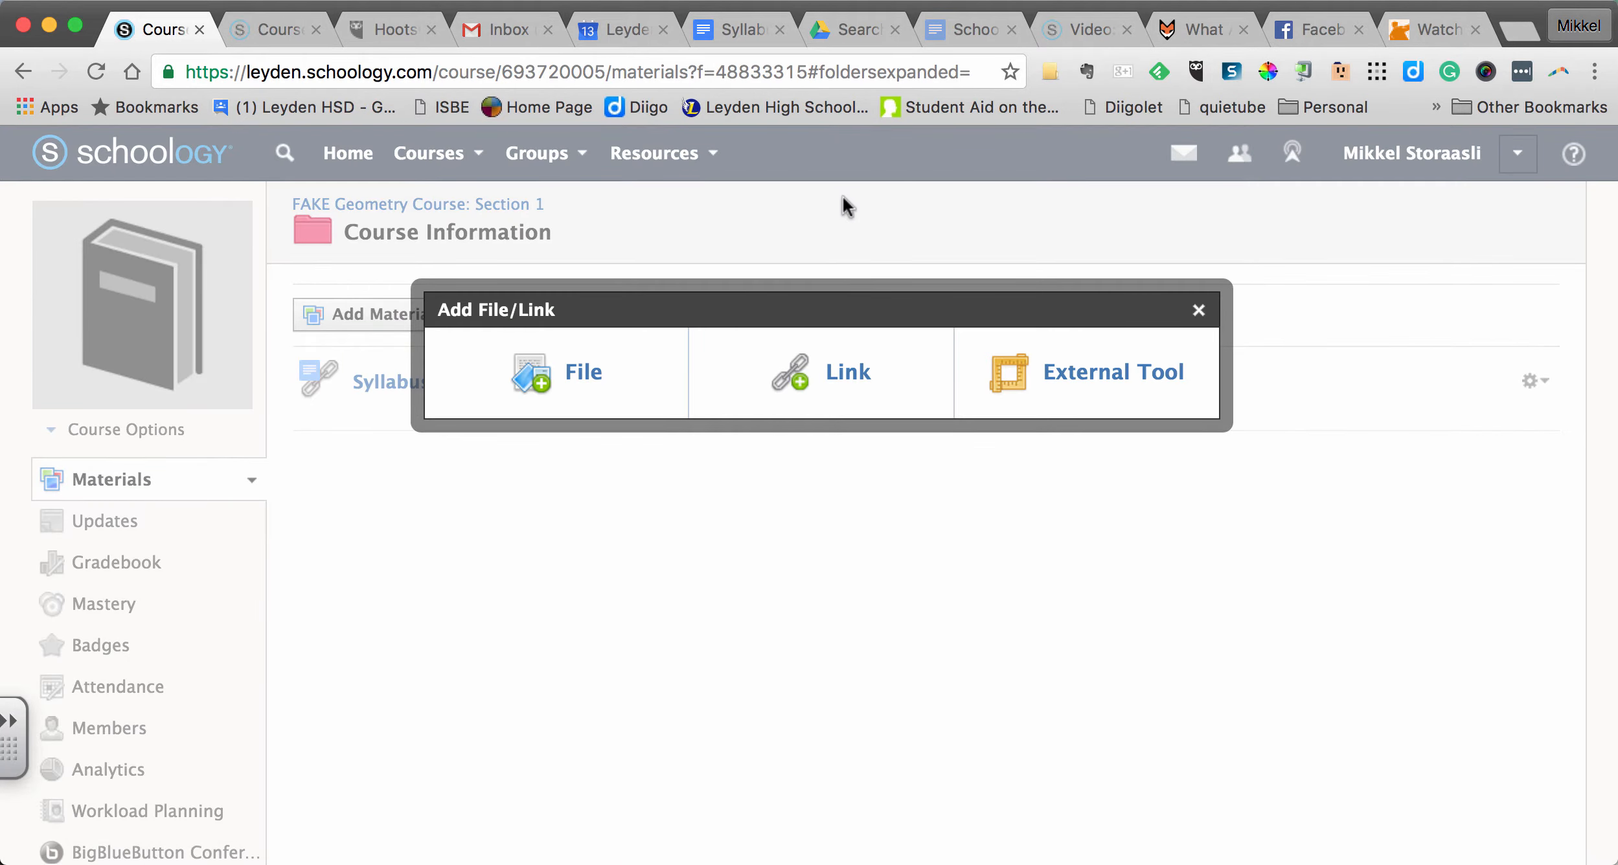
# - Switch to Google Calendar and copy the embed code from the Biology Calendar's settings
pyautogui.click(607, 28)
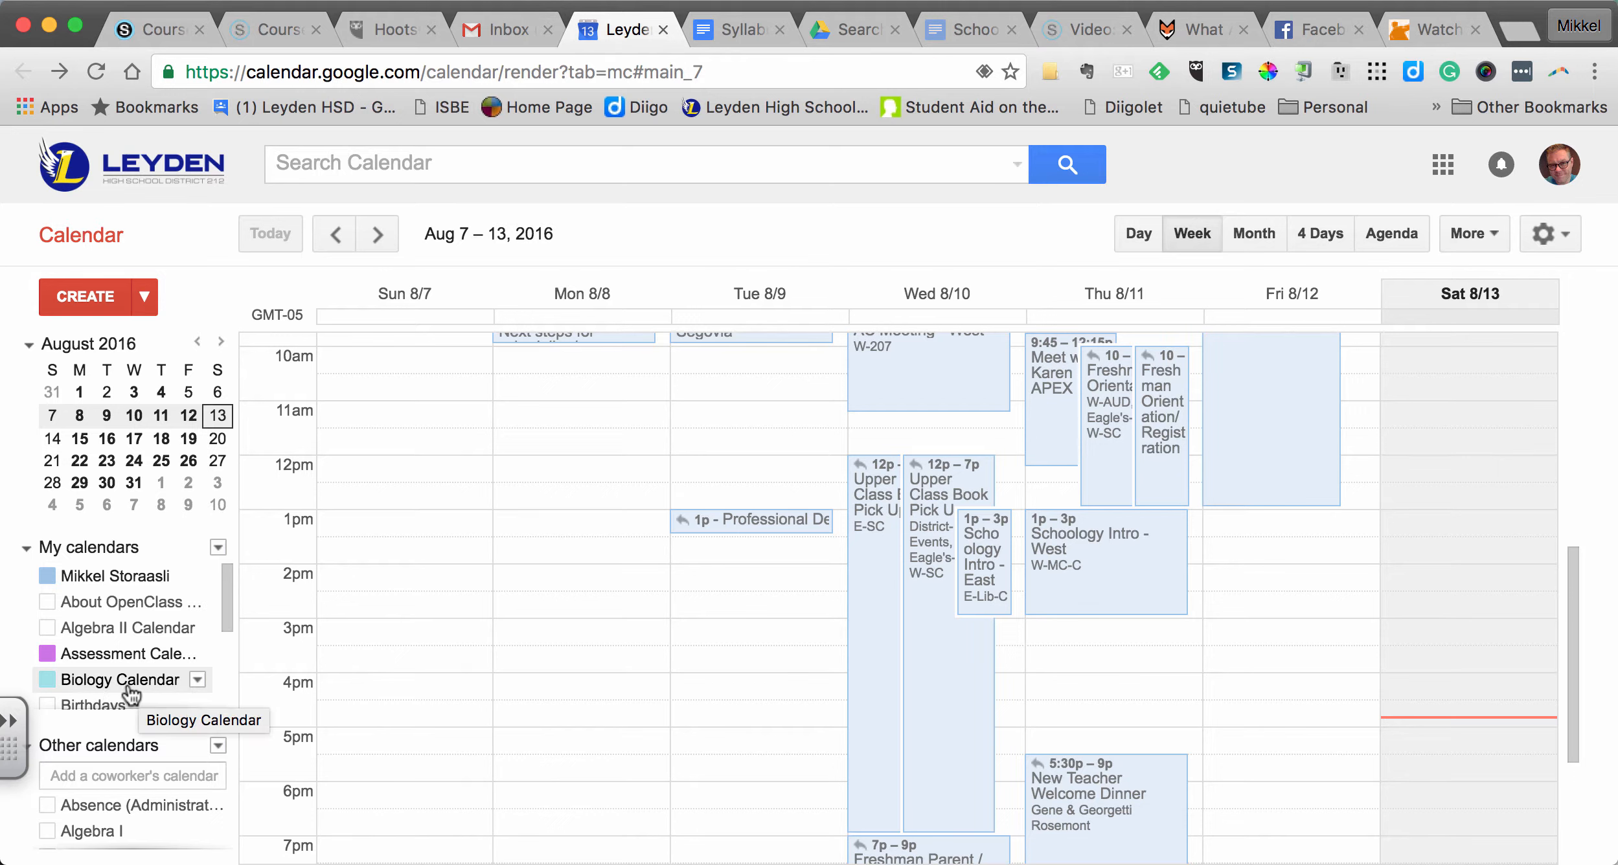
pyautogui.click(197, 680)
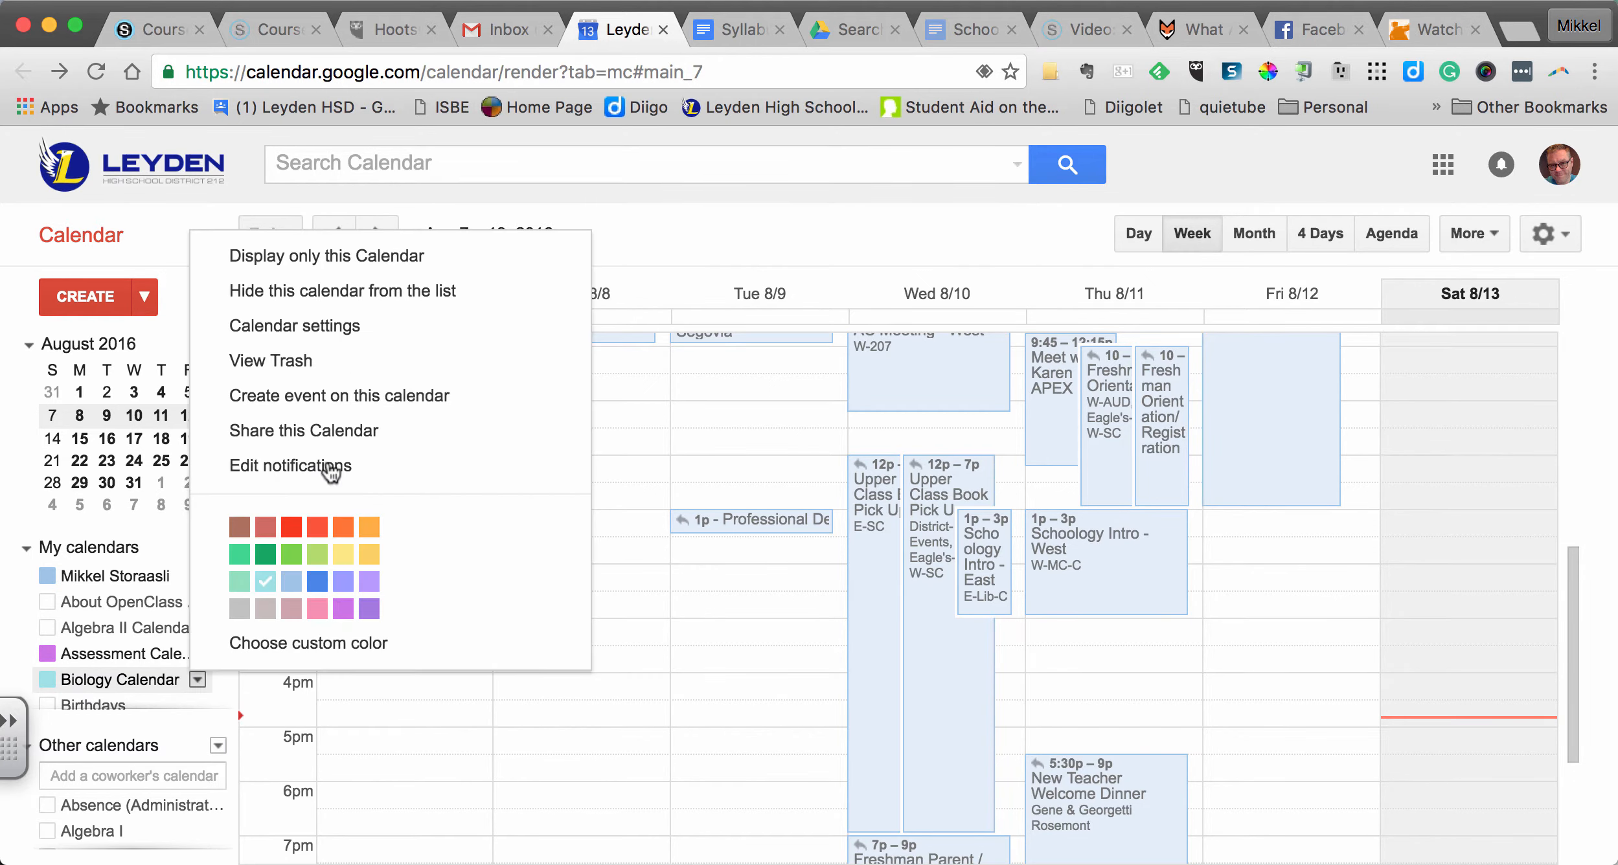
pyautogui.click(359, 324)
pyautogui.scroll(-5, 363, 441)
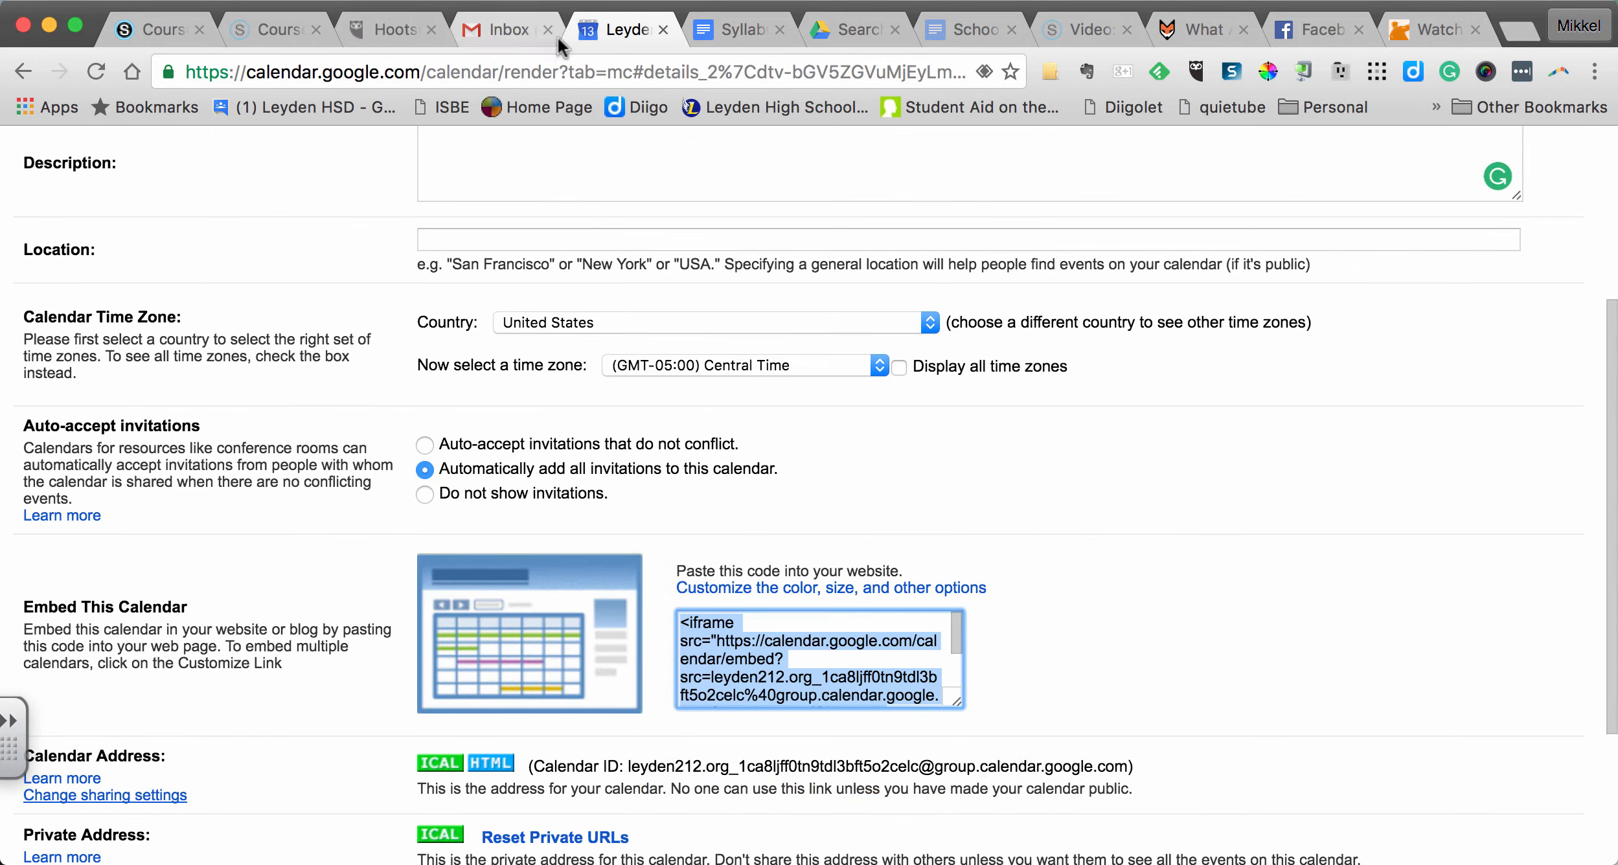
# - Switch back to the Schoology course and add the copied calendar embed code as a link titled Calendar in the Course Information folder
pyautogui.click(162, 29)
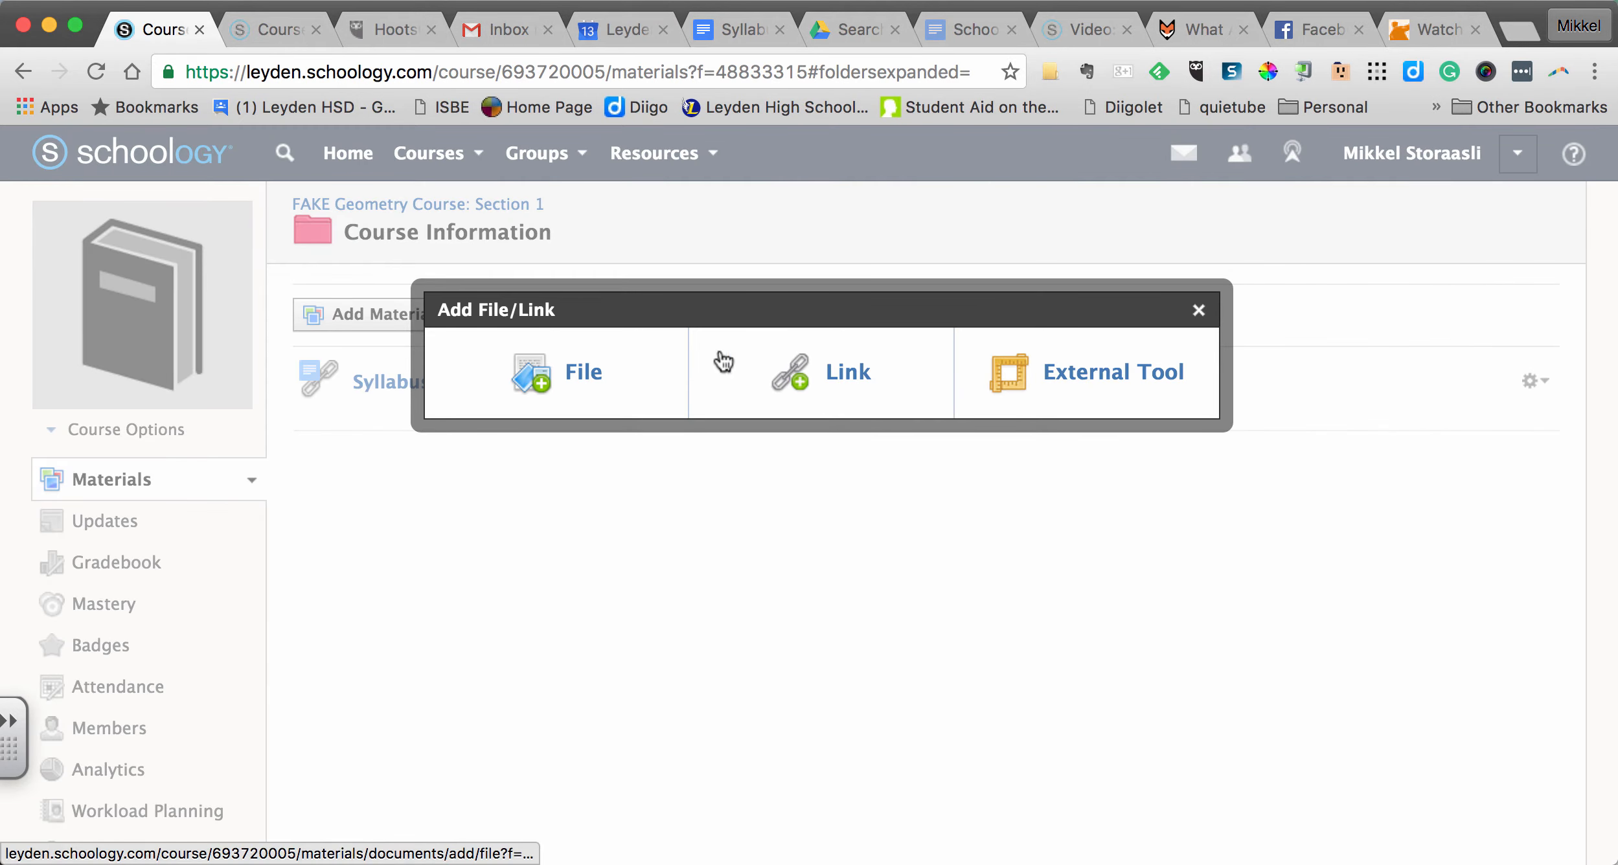
pyautogui.click(862, 363)
pyautogui.click(807, 322)
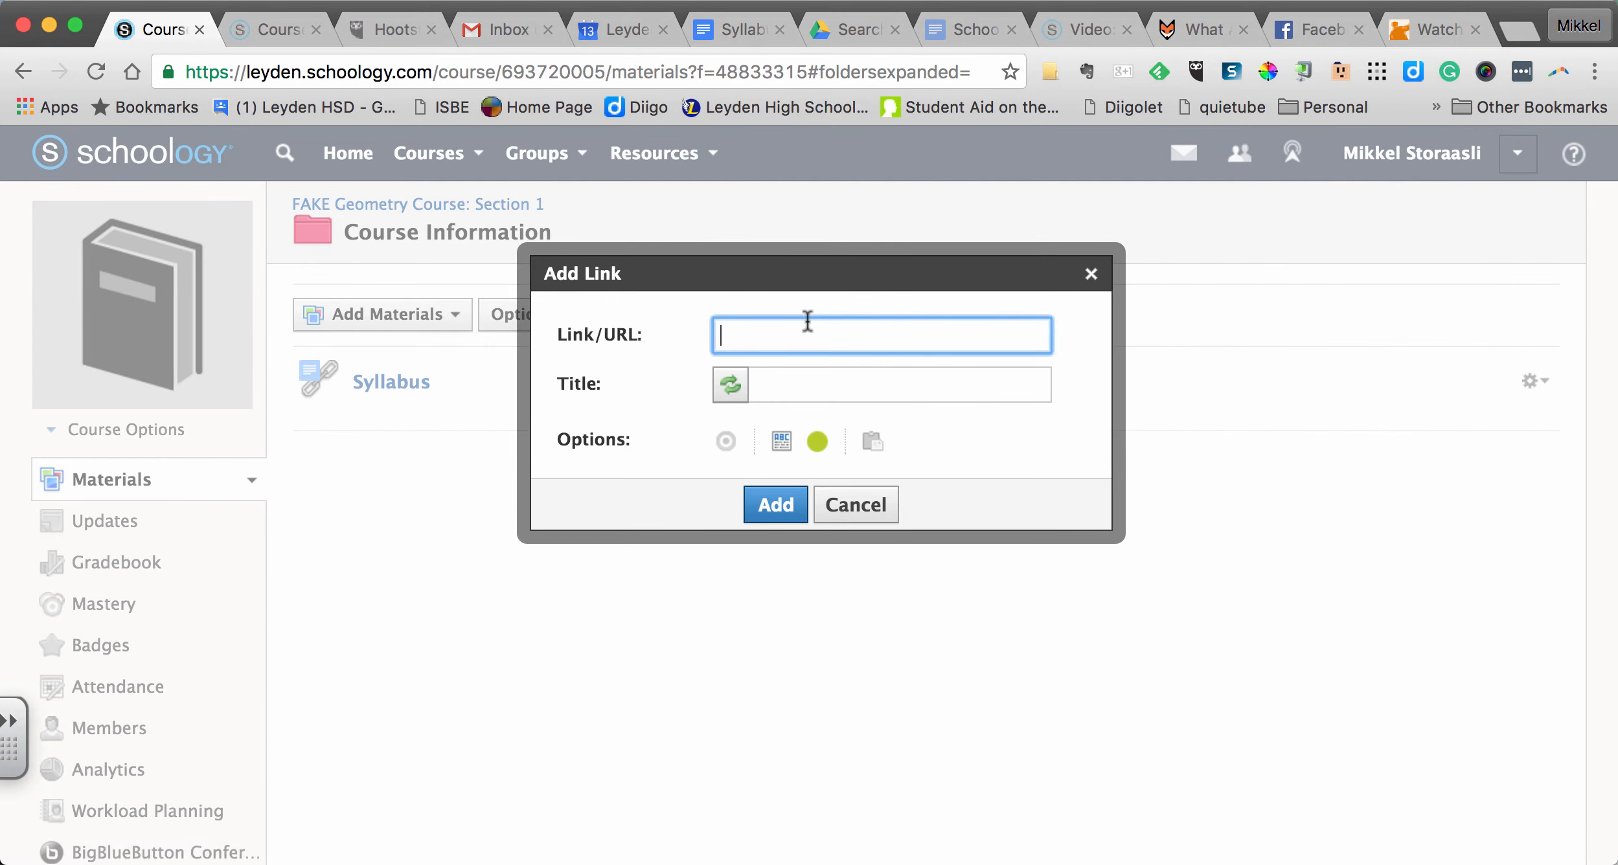
pyautogui.press('super+v')
pyautogui.click(802, 383)
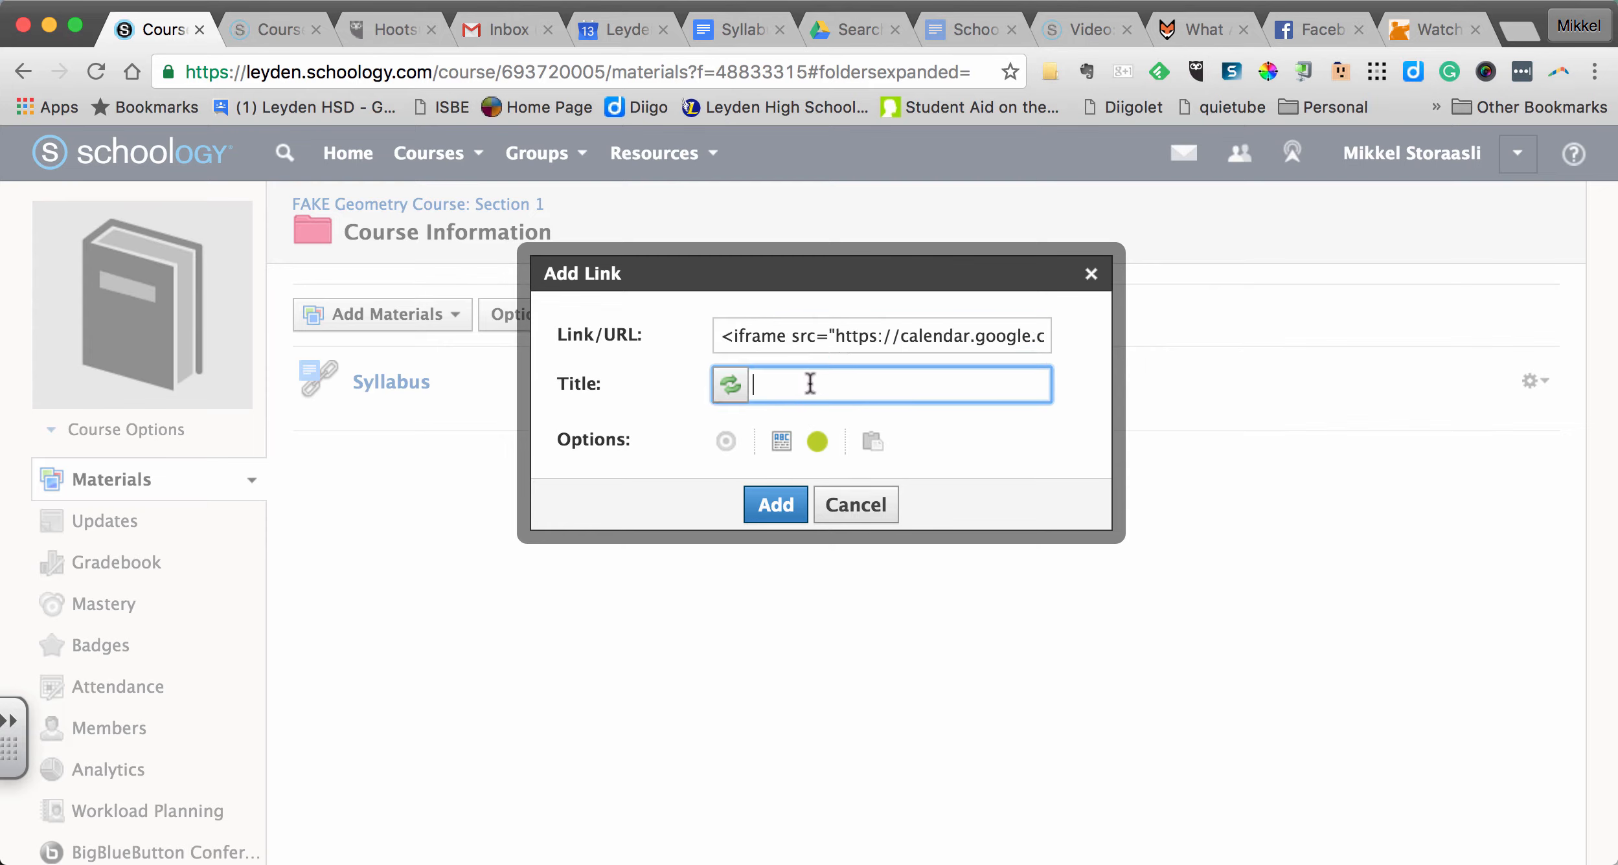
pyautogui.write('Calendar')
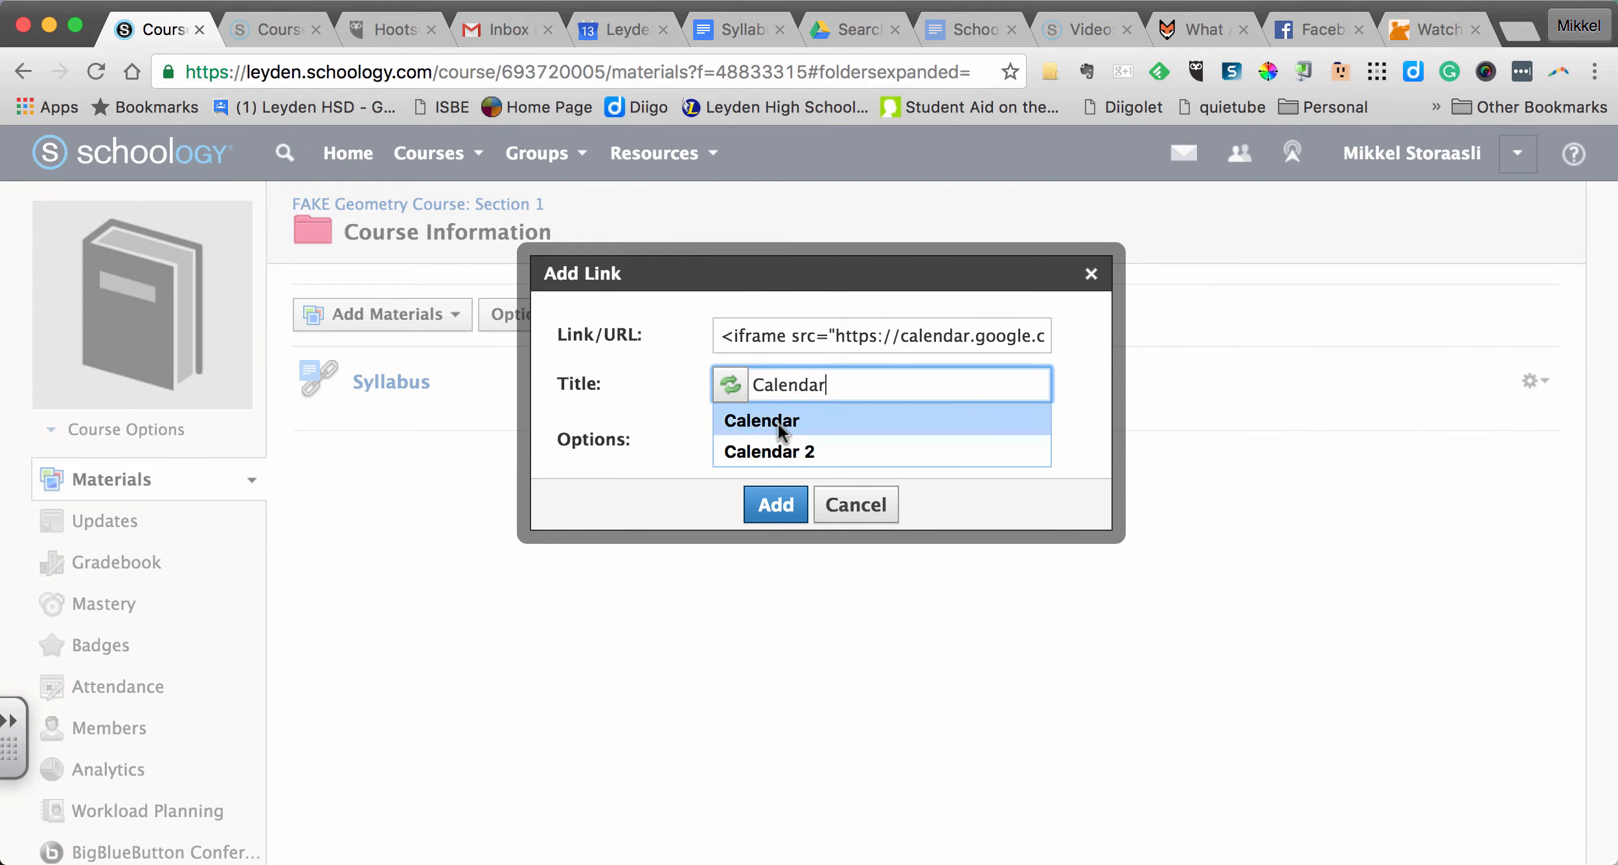
pyautogui.click(786, 421)
pyautogui.click(776, 508)
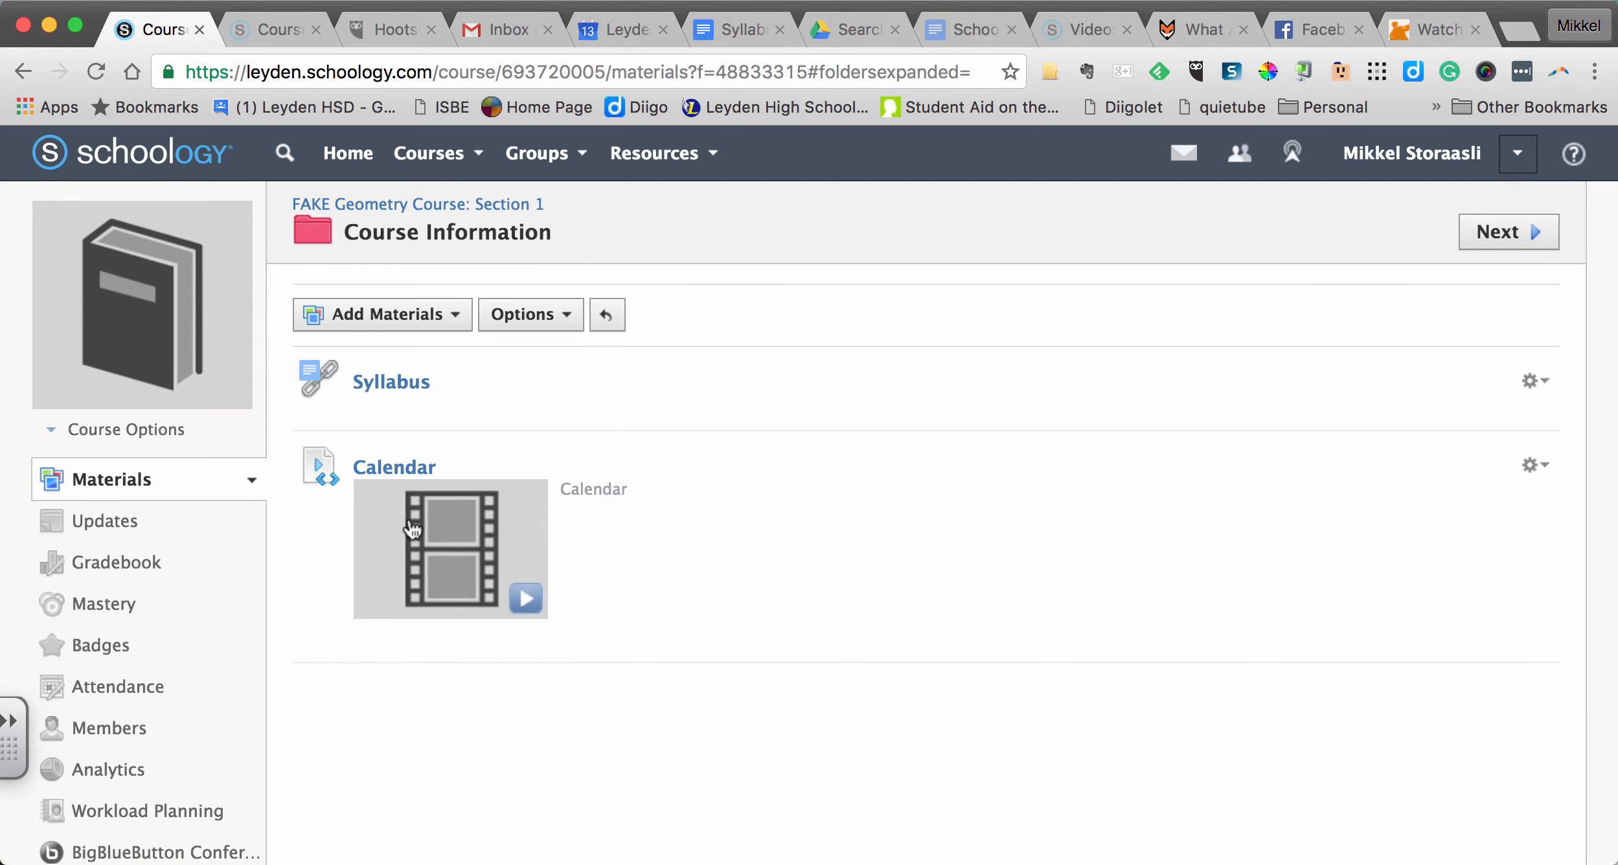
# - Preview the embedded Calendar, return to the course's main page, and check the Course Information folder's contents by expanding and collapsing it
pyautogui.click(526, 600)
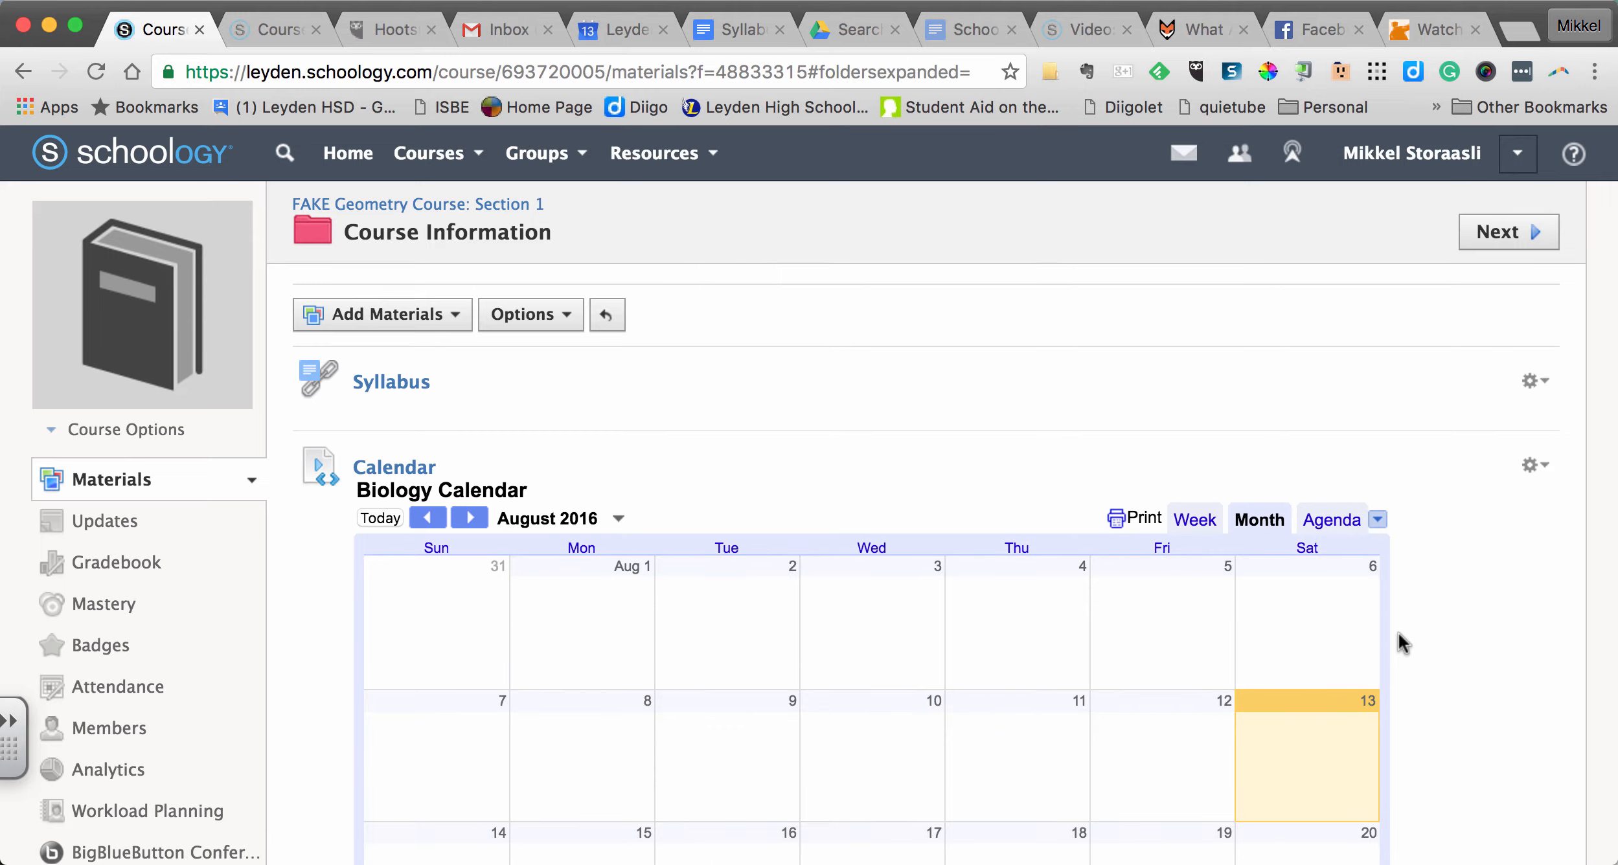
pyautogui.scroll(-7, 1398, 632)
pyautogui.scroll(6, 1398, 632)
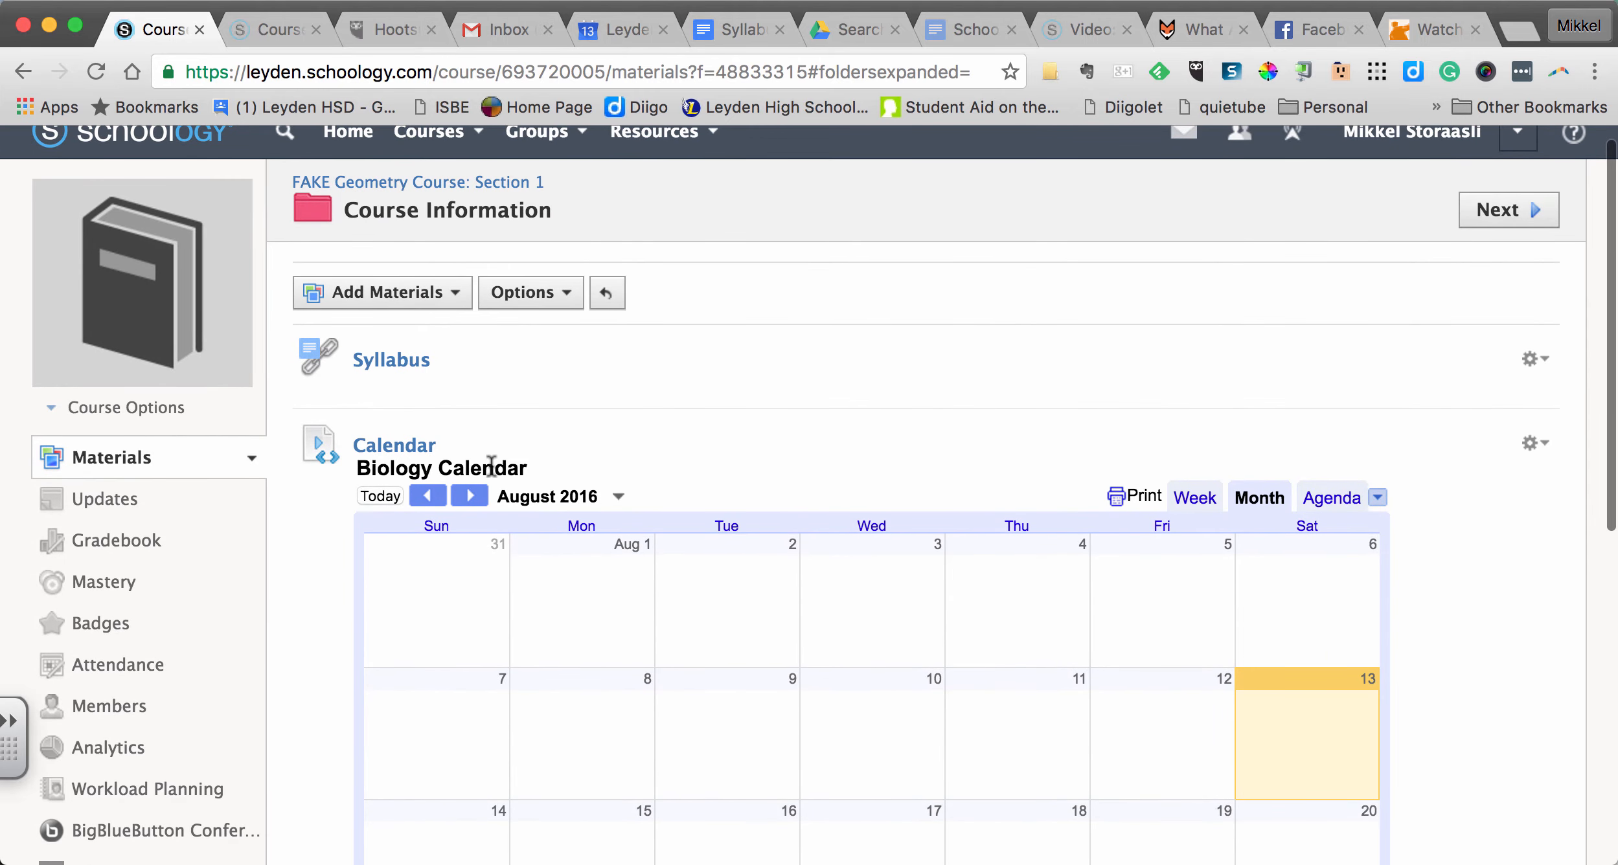
pyautogui.click(415, 185)
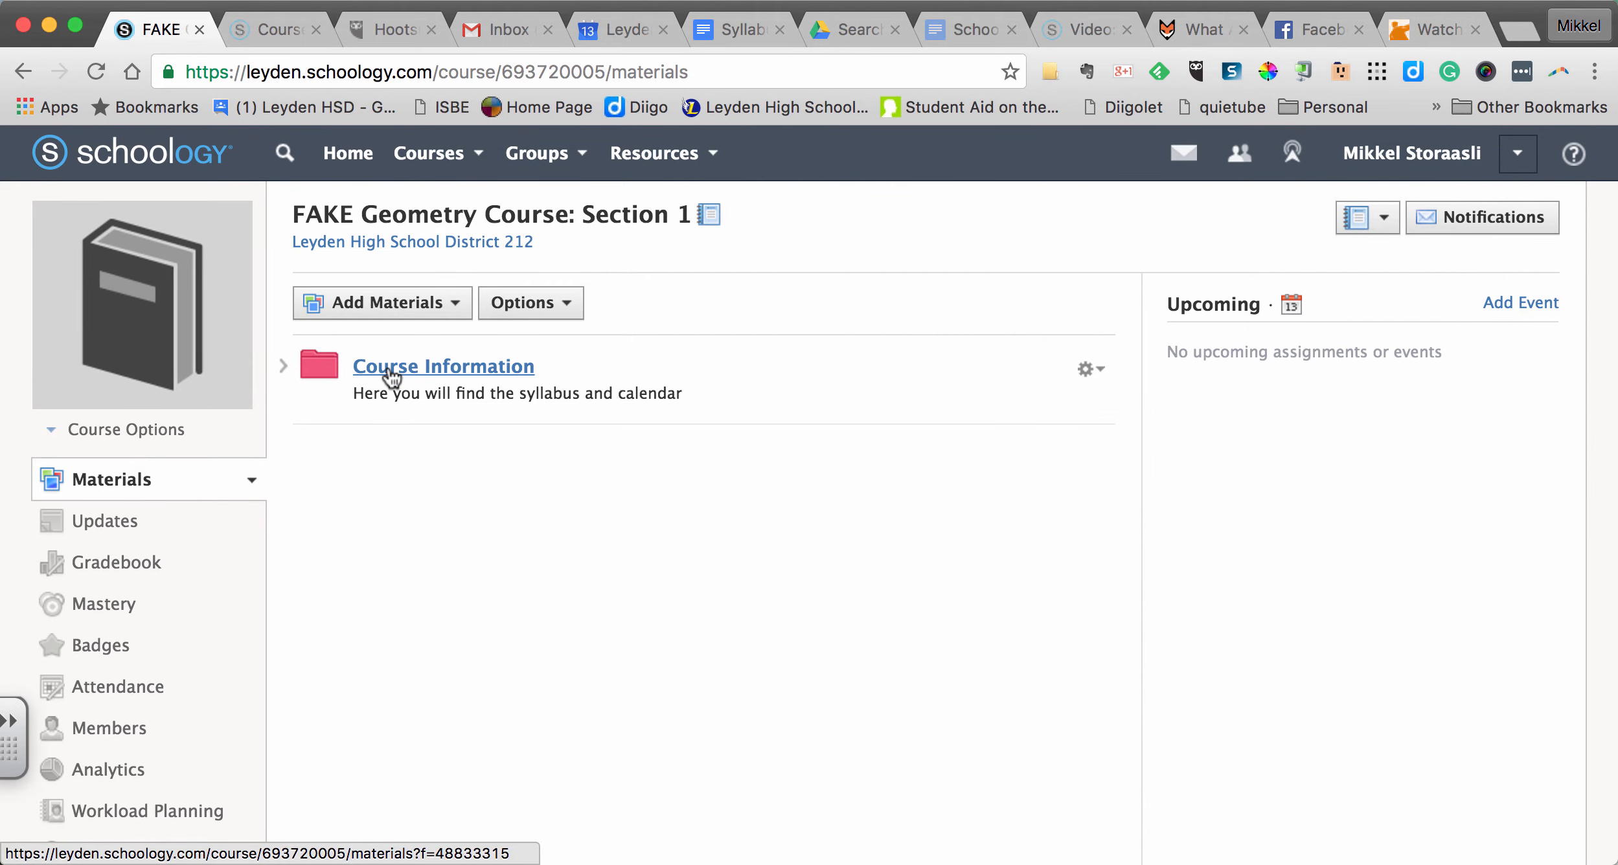
pyautogui.click(285, 368)
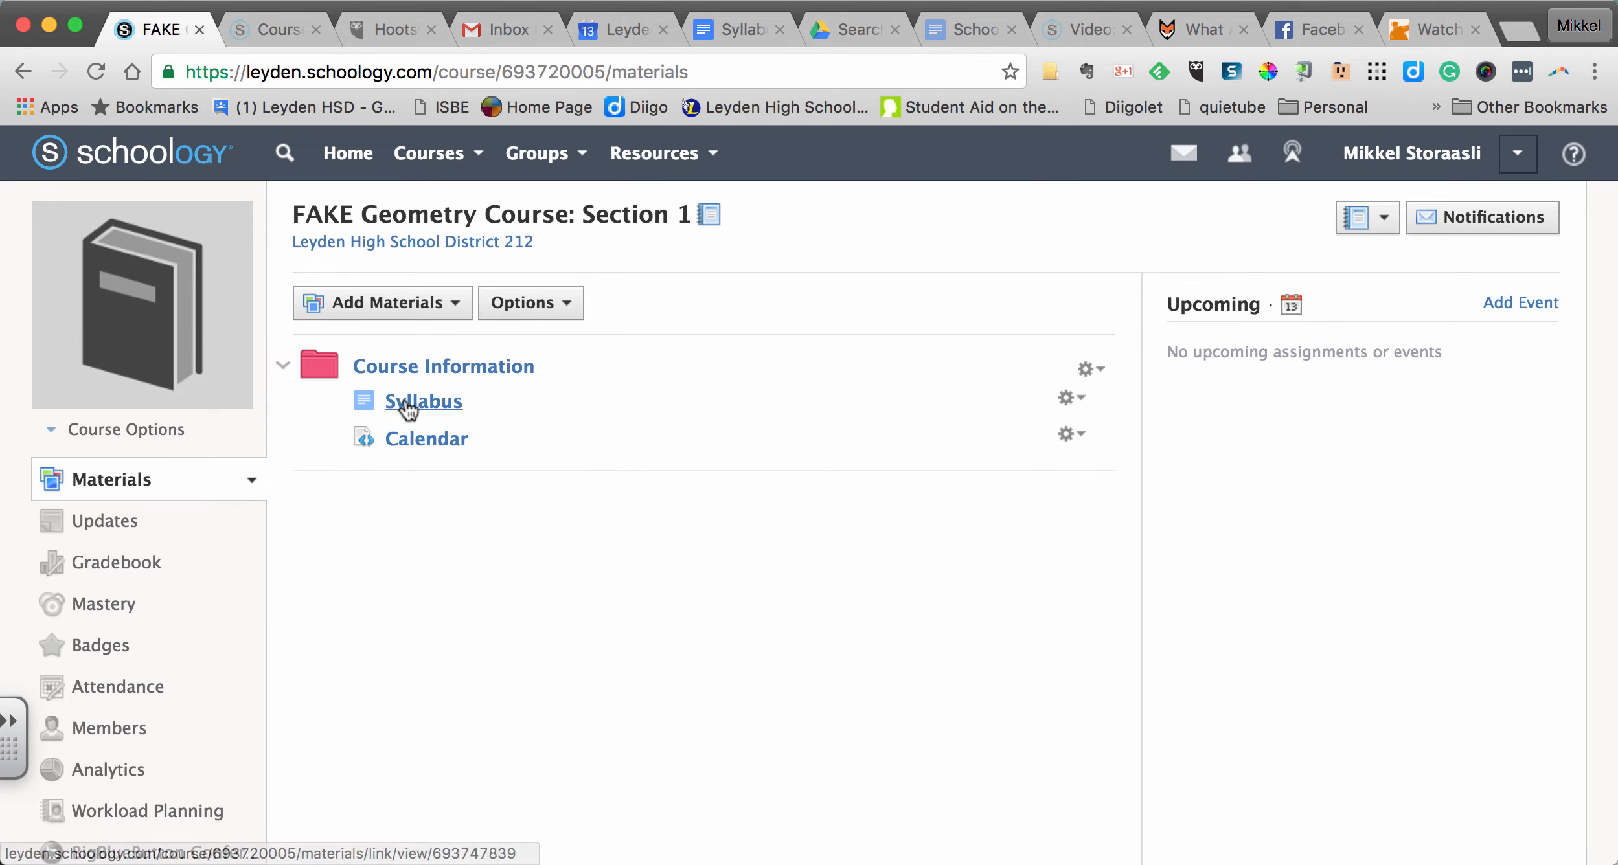
pyautogui.click(282, 365)
# - Create a published folder titled Unit 1 on the course's main materials page
pyautogui.click(389, 306)
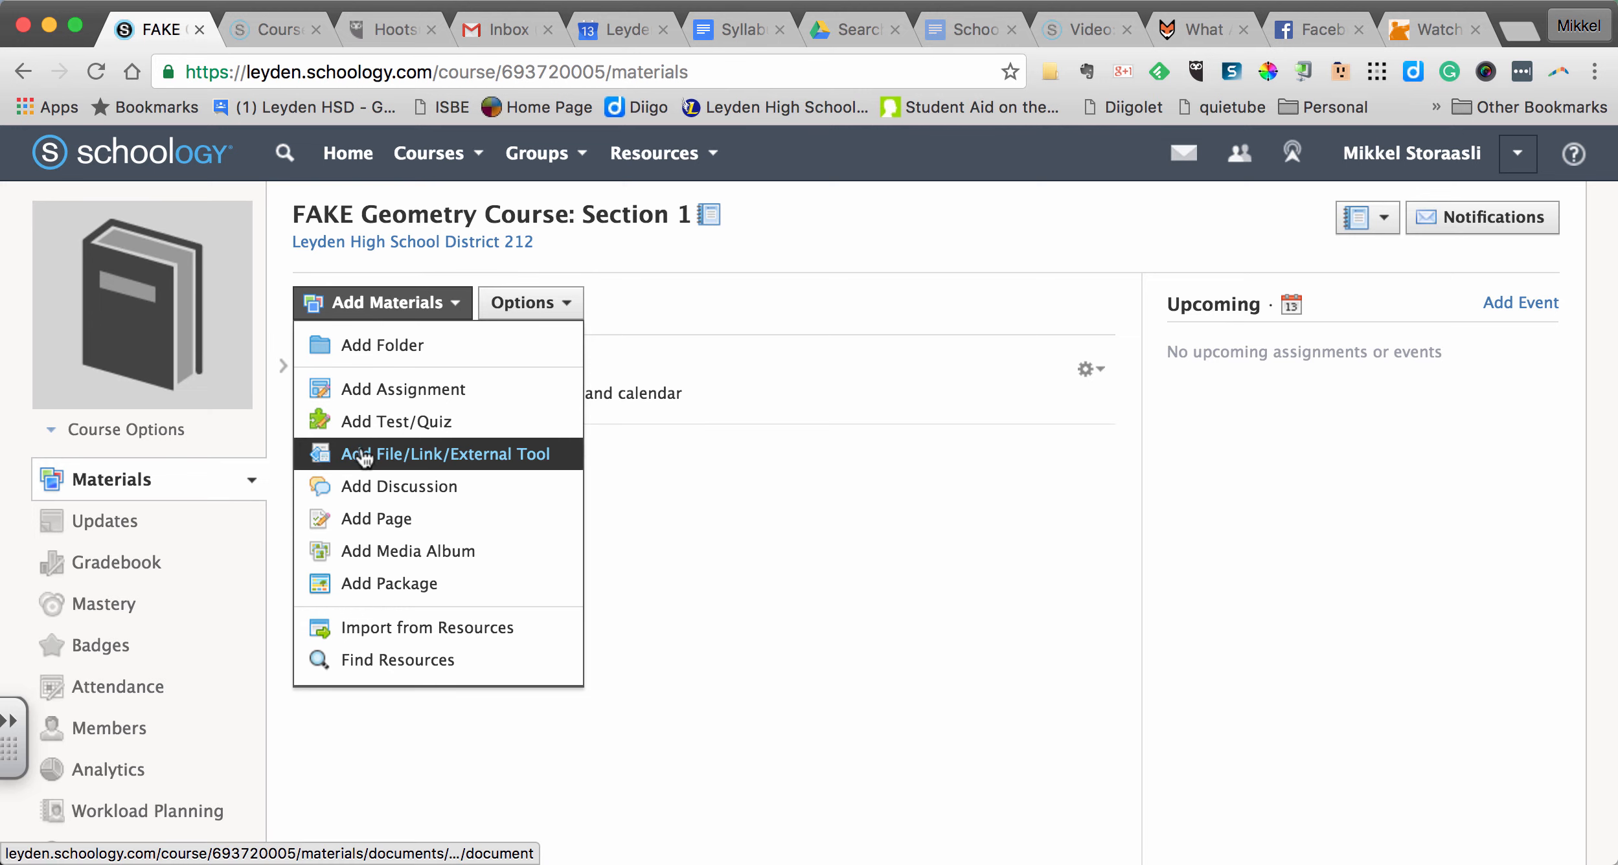
pyautogui.click(398, 346)
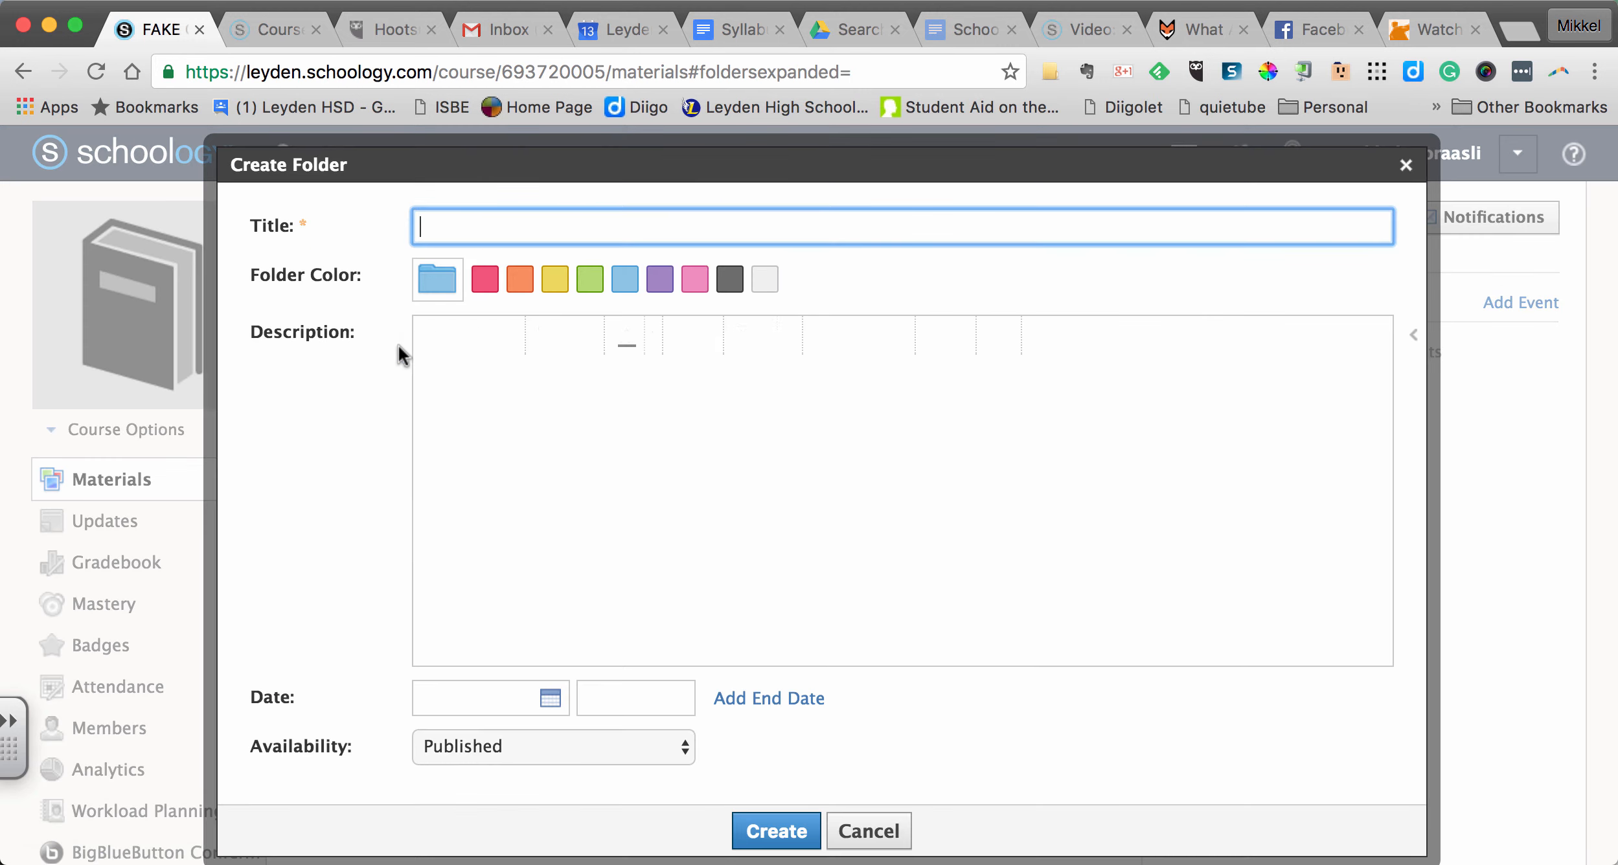
pyautogui.write('Unit 1')
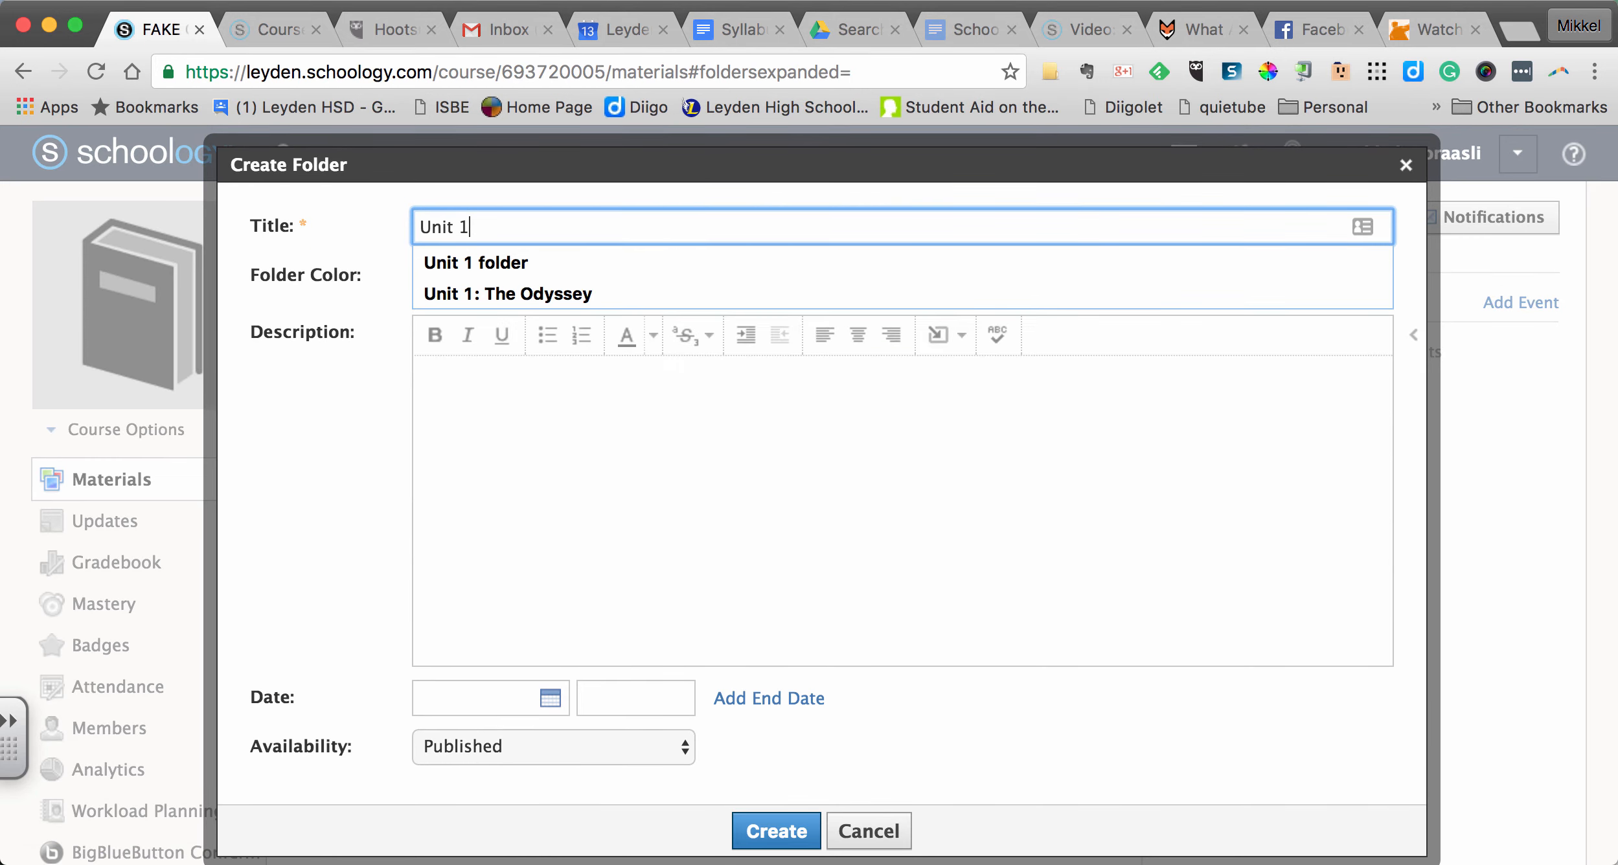
pyautogui.click(785, 832)
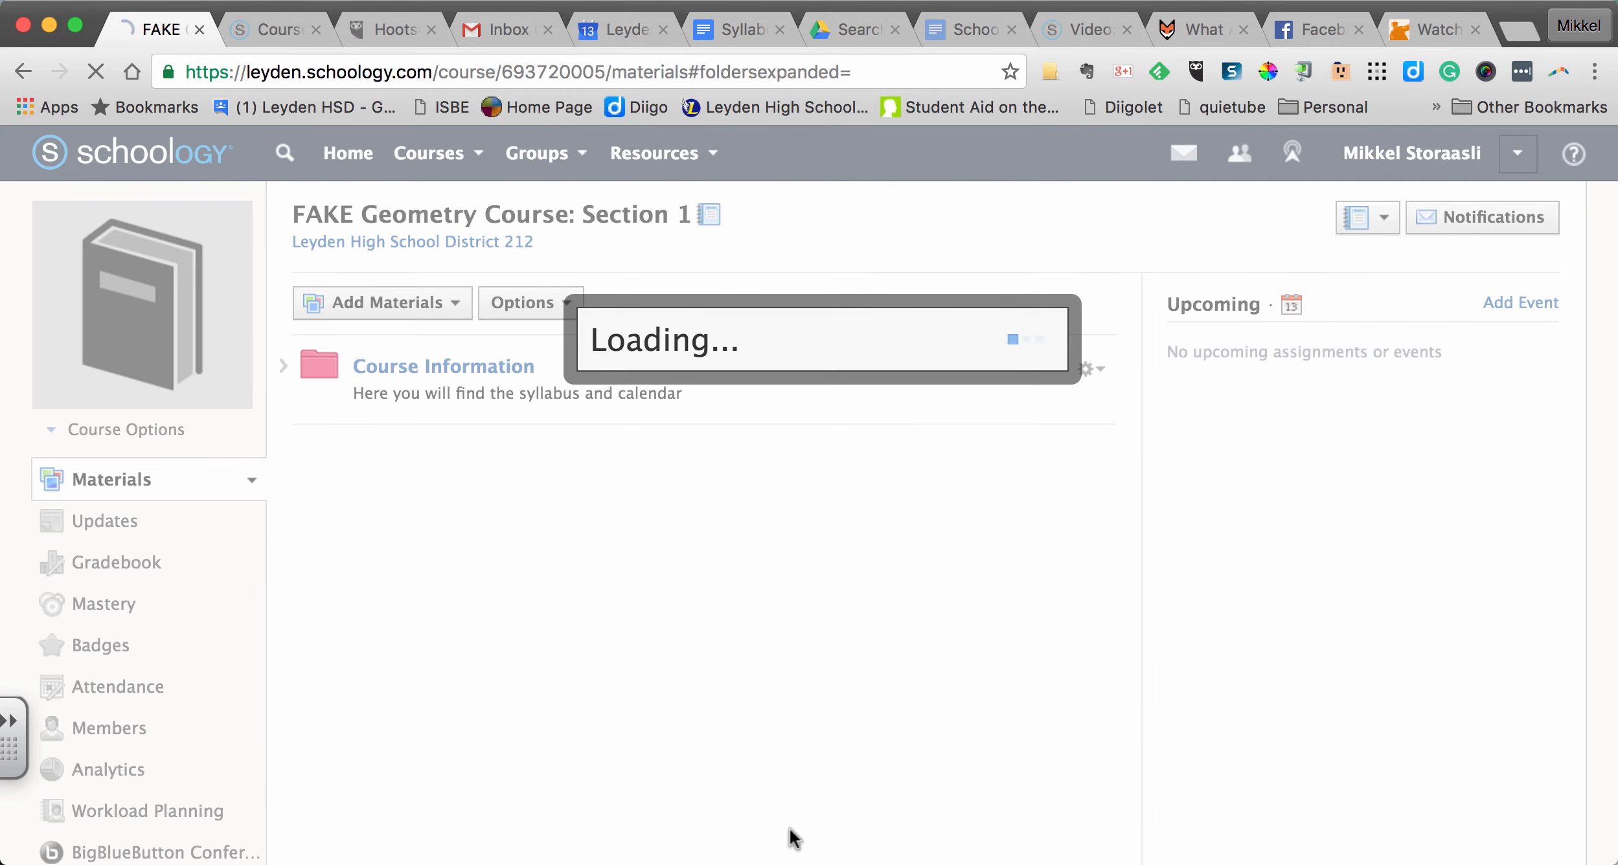
# - Create a second unit folder titled Unit 2 on the course's main materials page
pyautogui.click(361, 311)
pyautogui.click(362, 346)
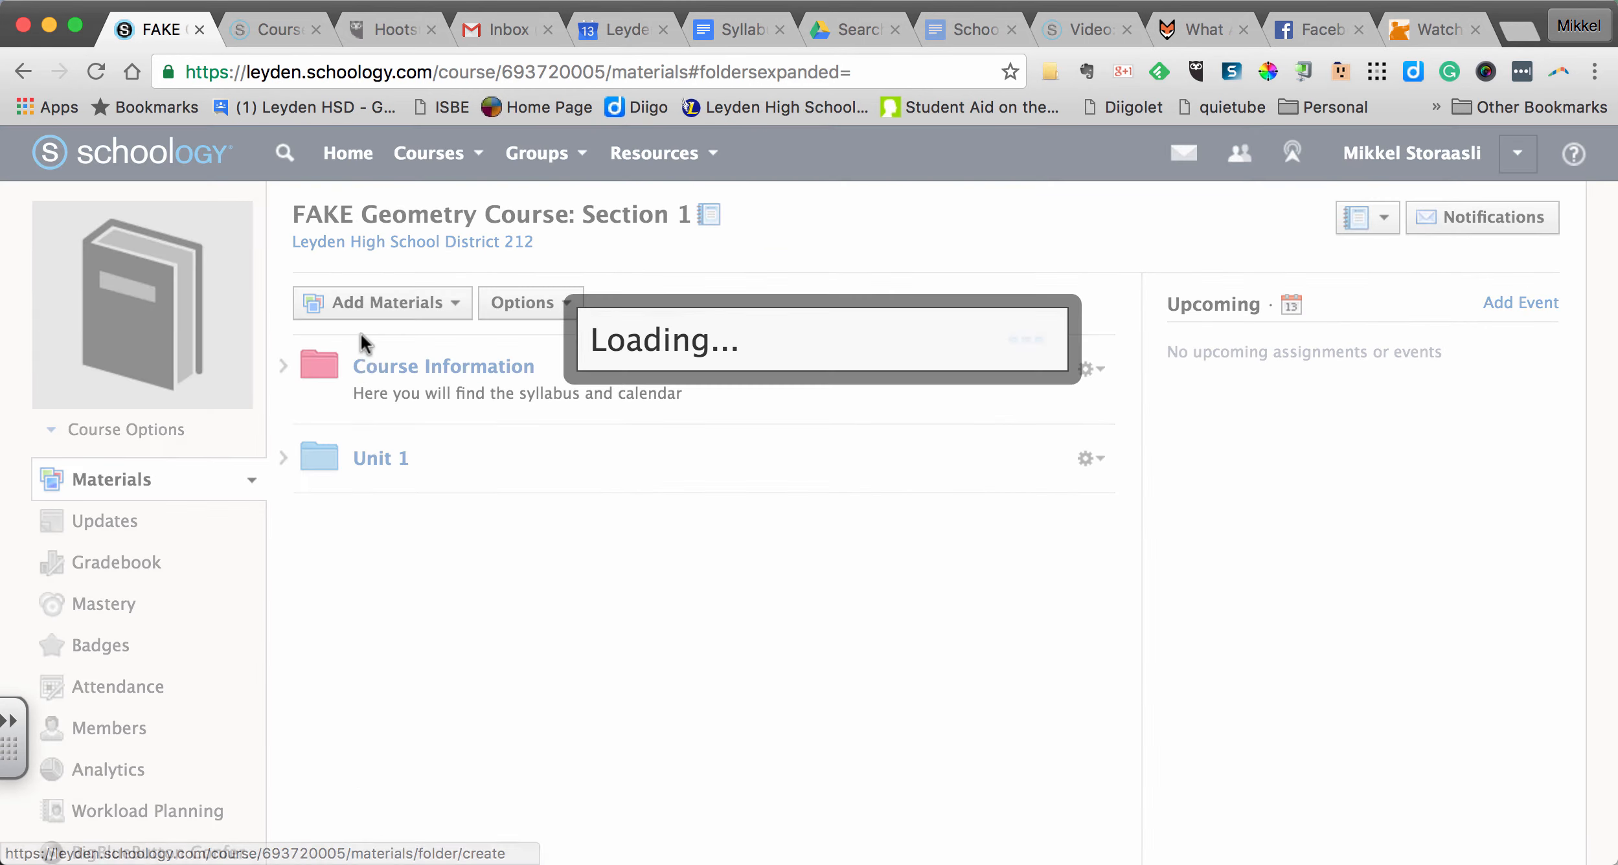
pyautogui.write('unit')
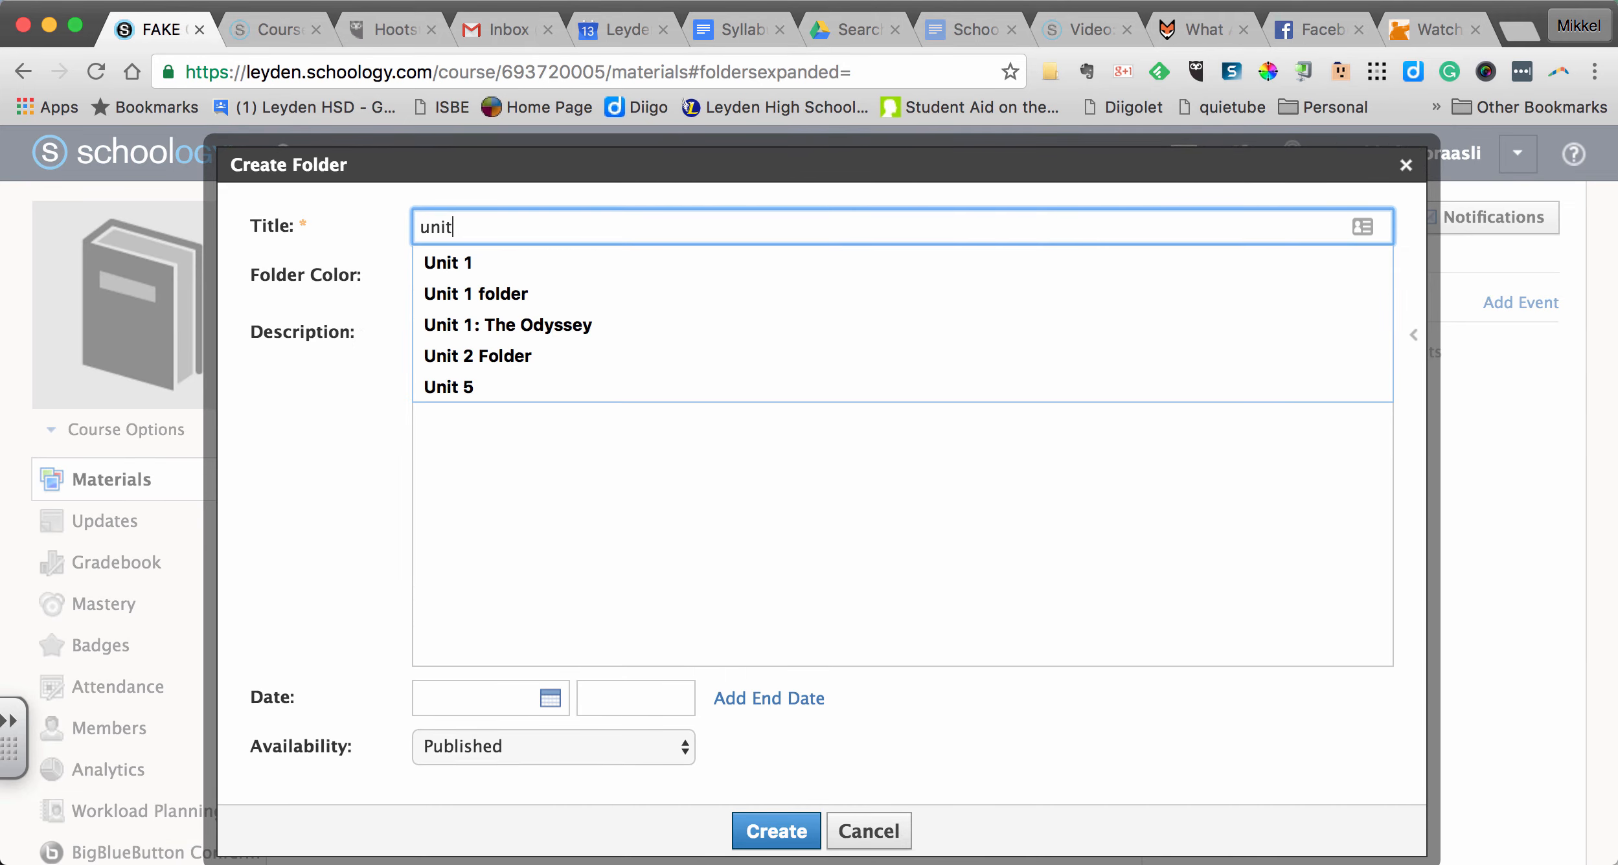
pyautogui.press('BackSpace')
pyautogui.press('BackSpace')
pyautogui.press('BackSpace')
pyautogui.press('BackSpace')
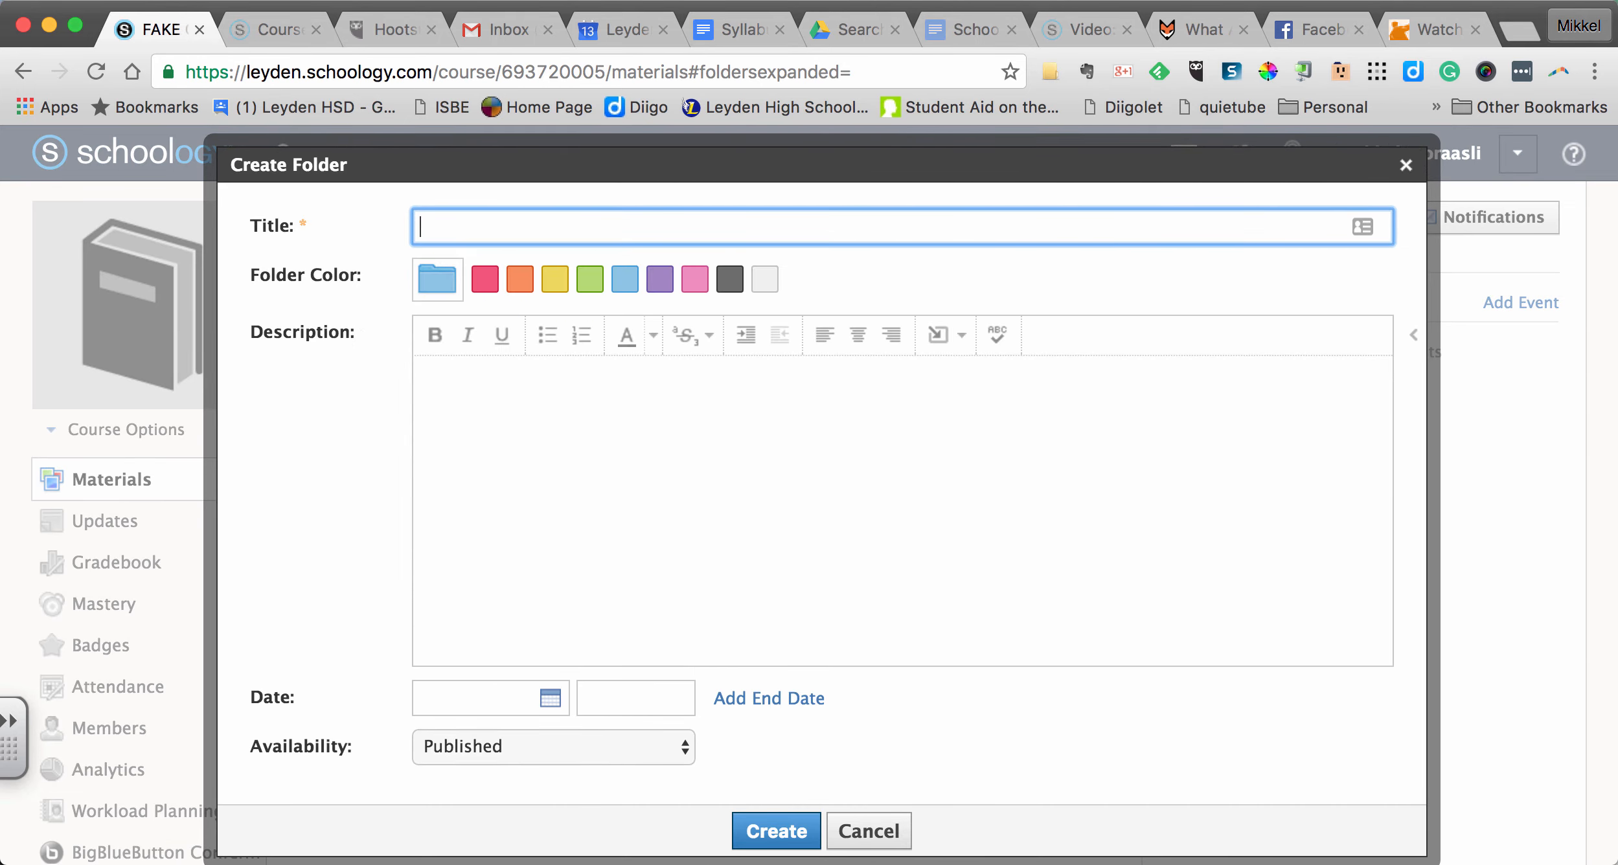
pyautogui.write('Unit 2')
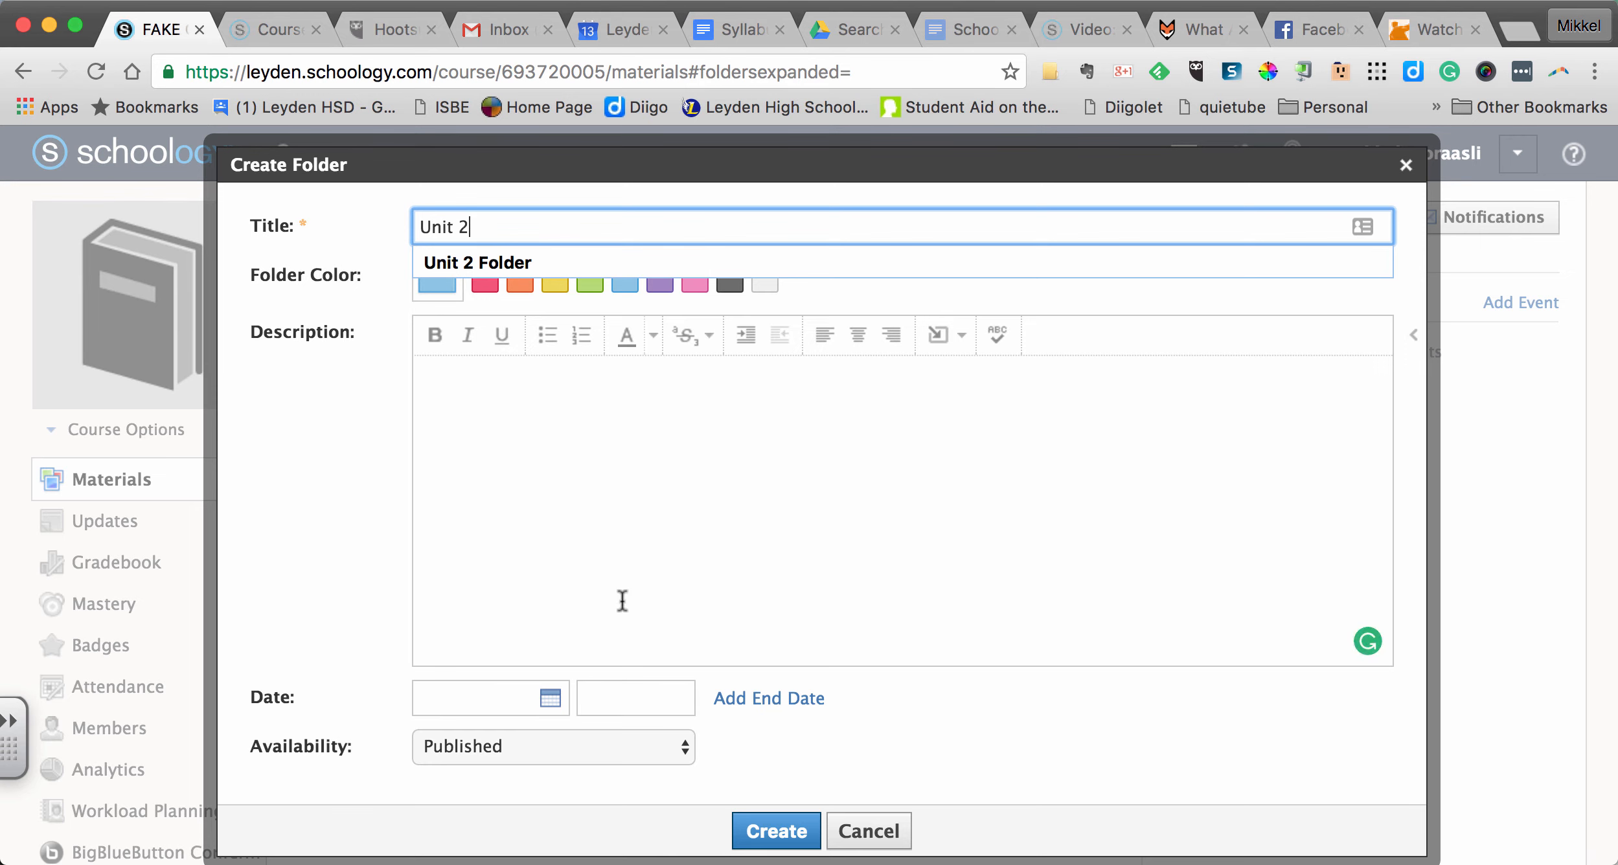
pyautogui.click(761, 842)
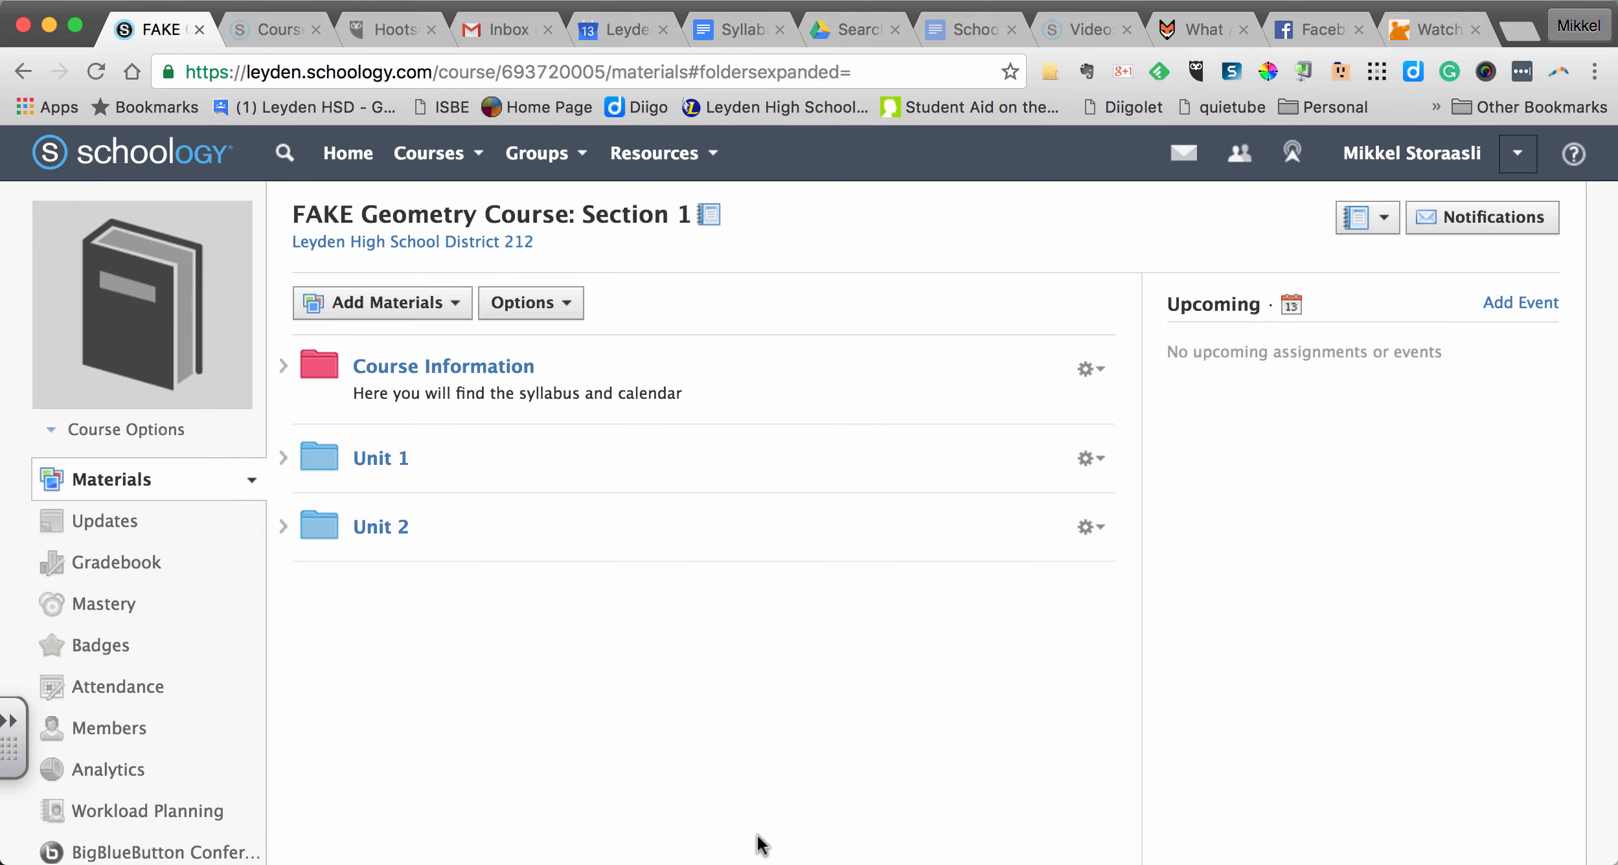
# - Open the FAKE Global Studies Course: Section 1 and look inside its Course Information folder
pyautogui.click(431, 163)
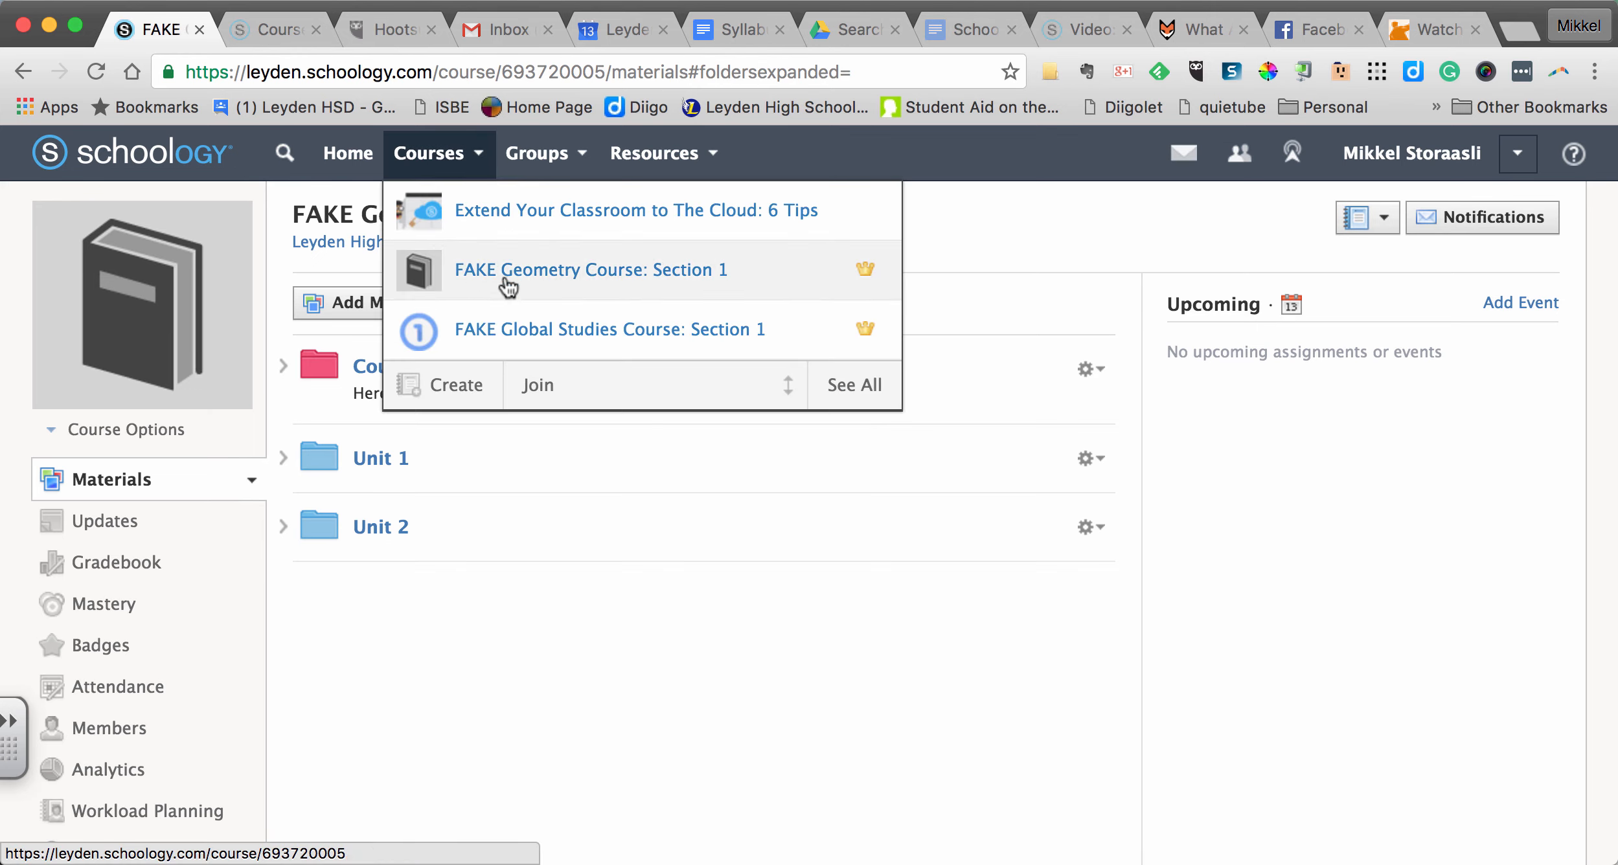
pyautogui.click(496, 332)
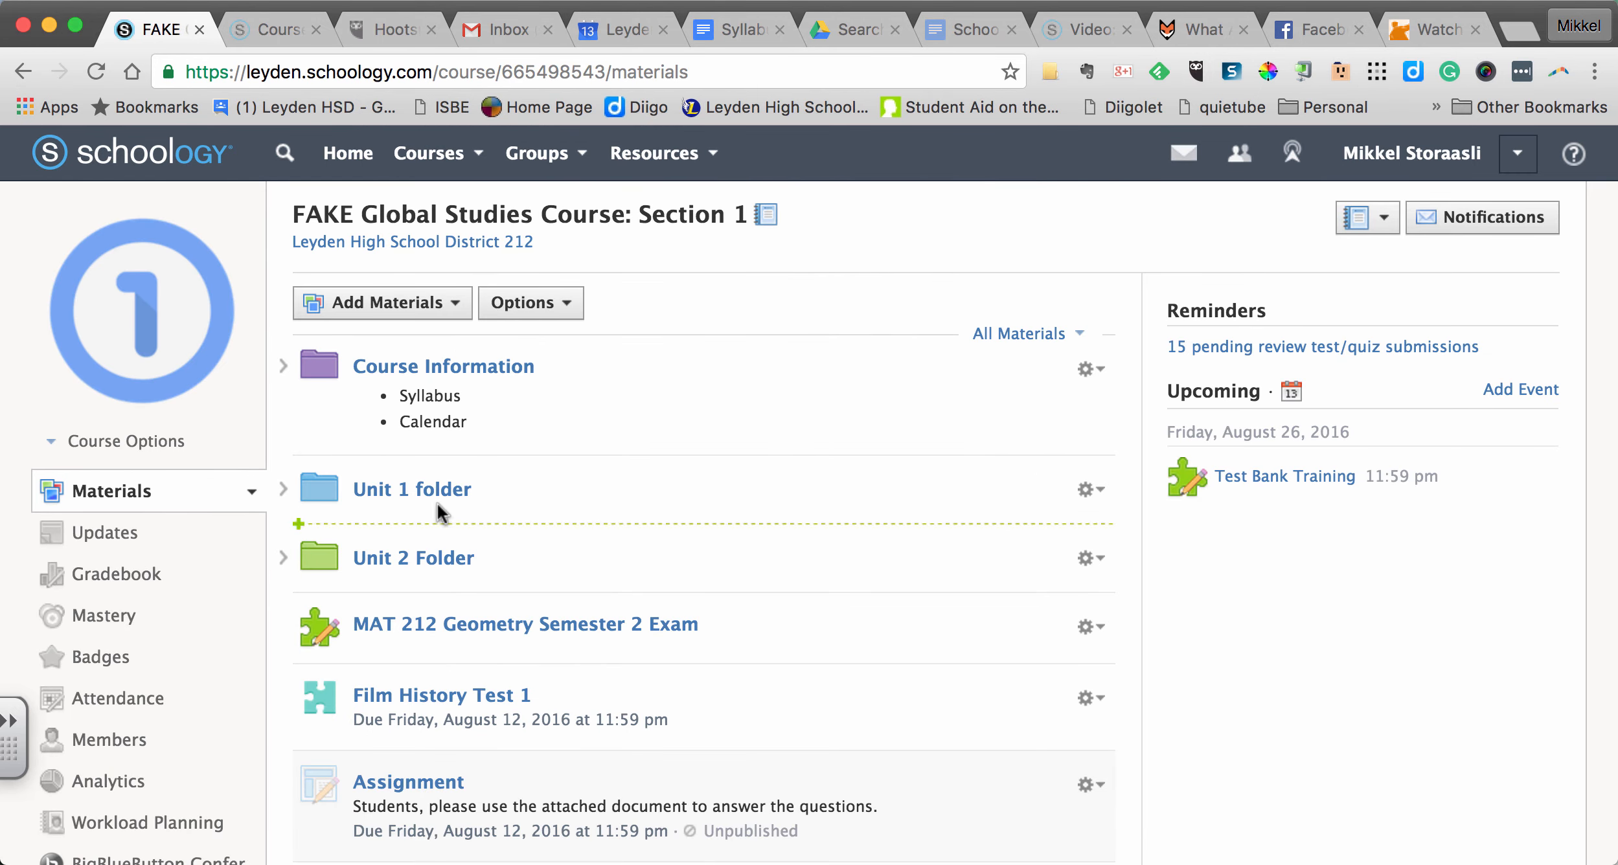
pyautogui.click(285, 366)
pyautogui.click(285, 366)
# - View the Global Studies course as the first listed member, expand the Course Information folder and open its Syllabus link
pyautogui.click(159, 443)
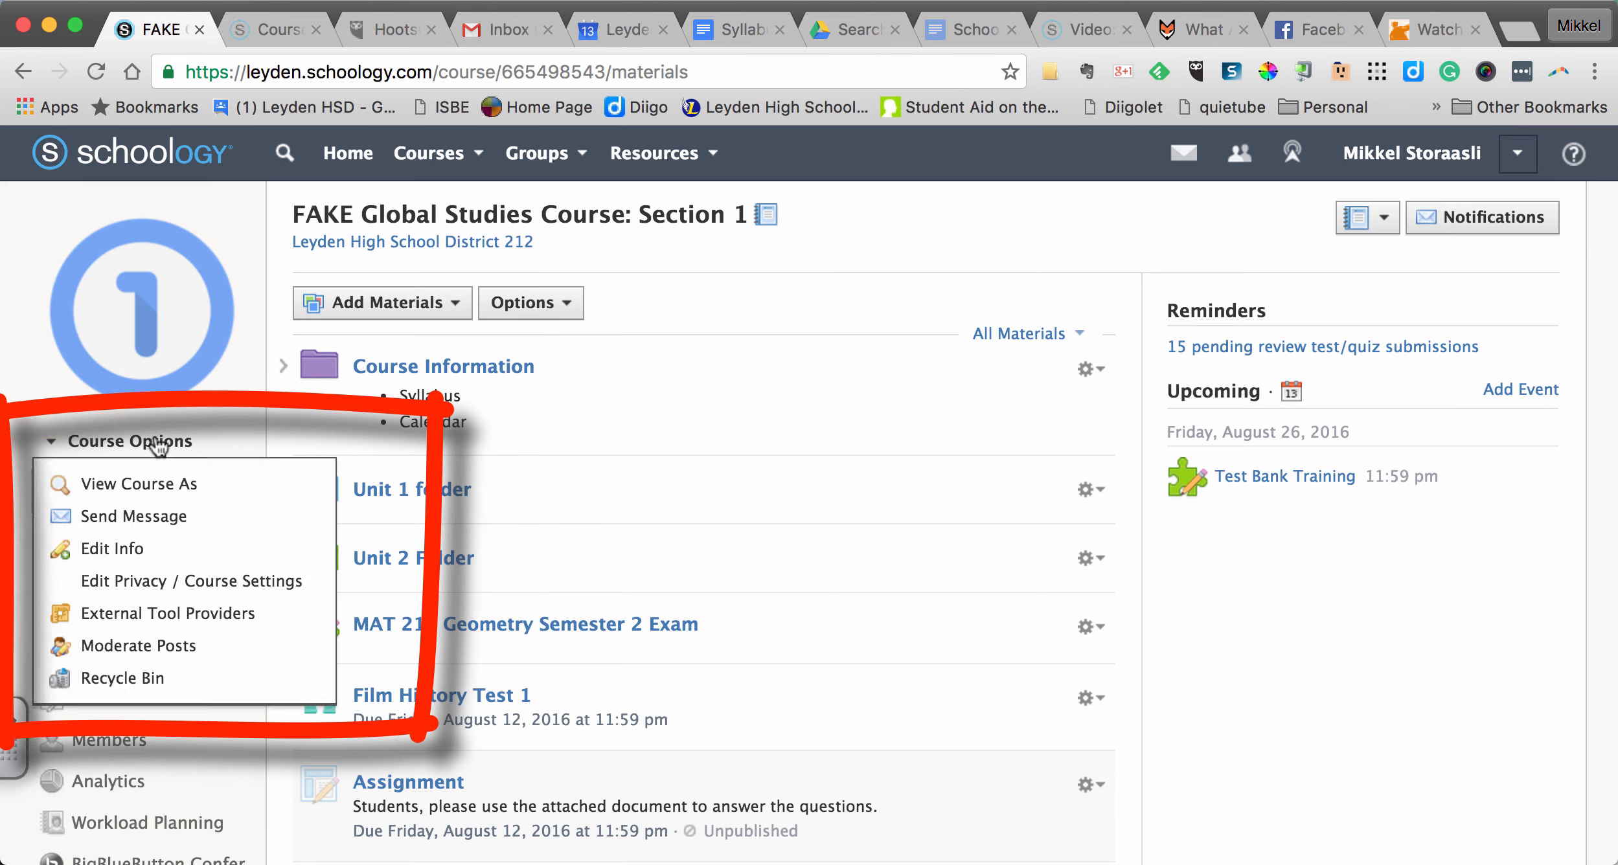
pyautogui.click(129, 483)
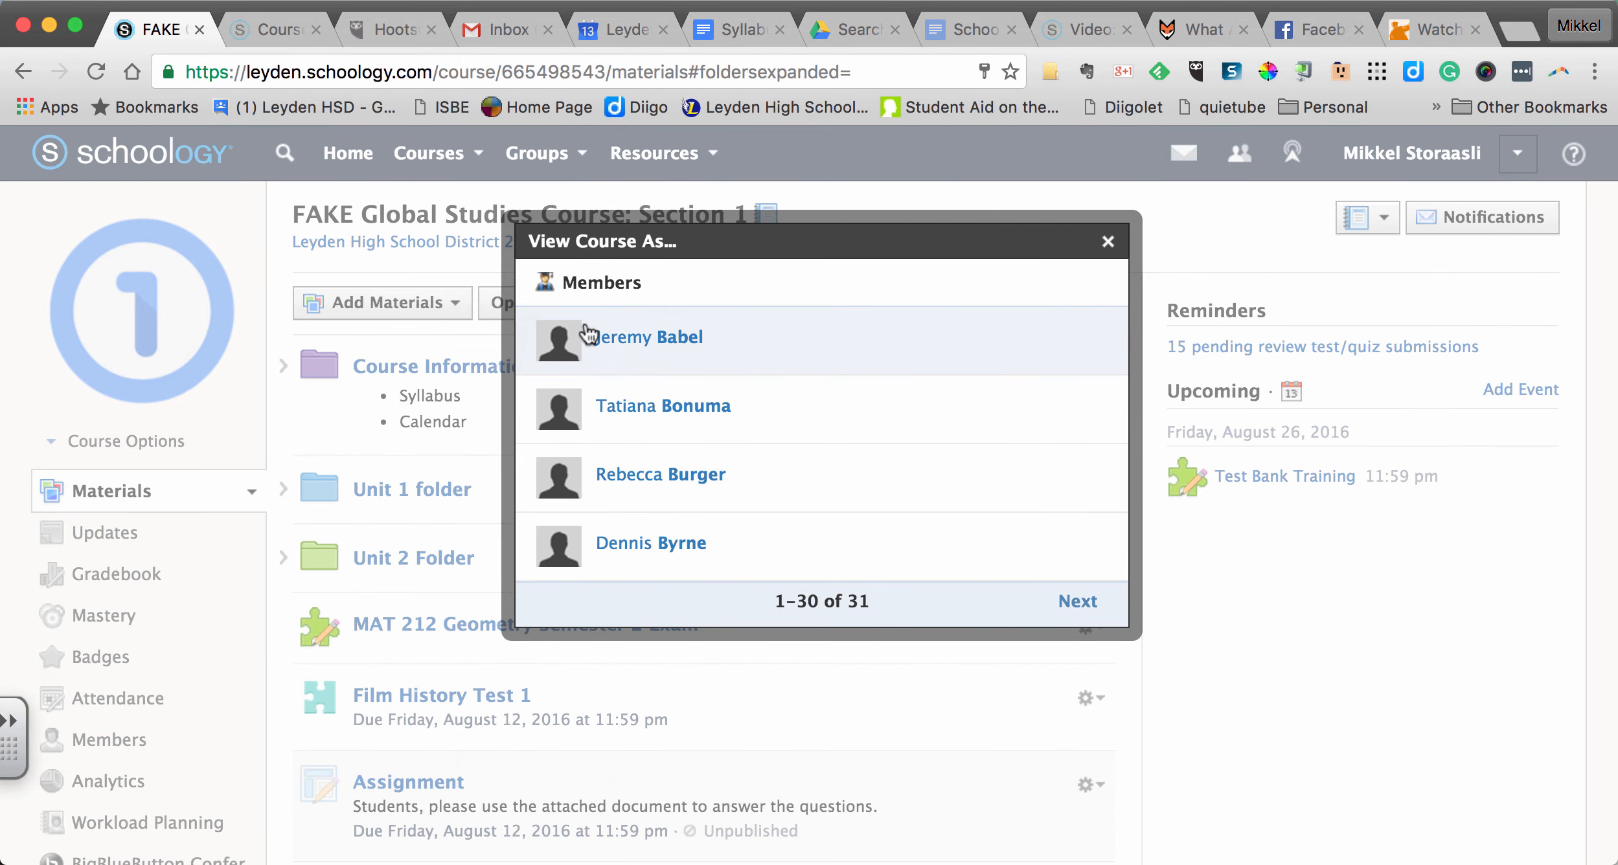
pyautogui.click(666, 350)
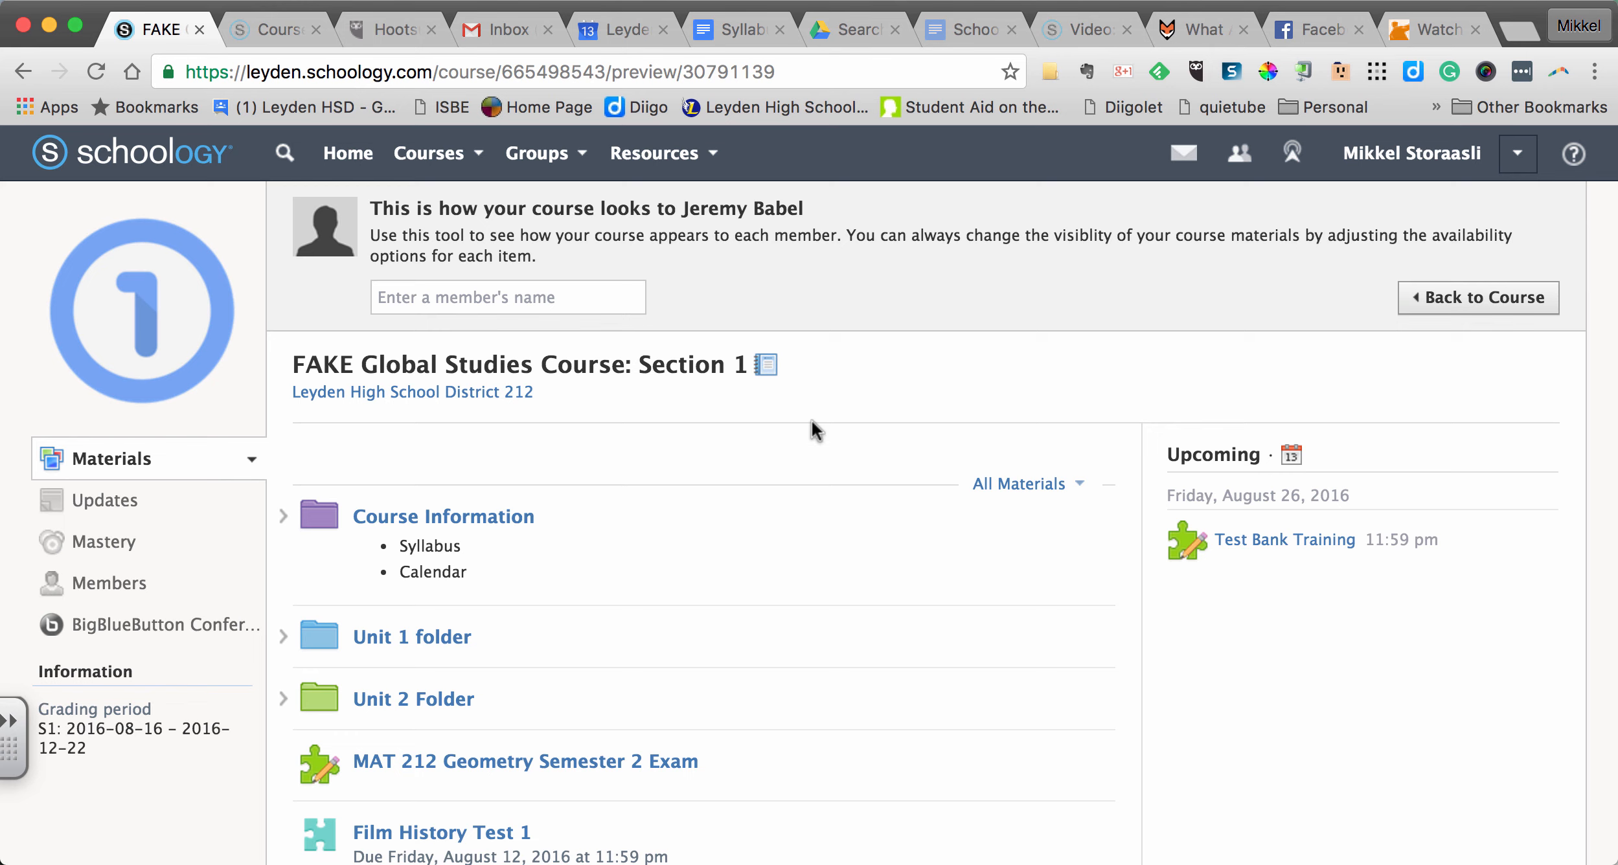
pyautogui.click(283, 517)
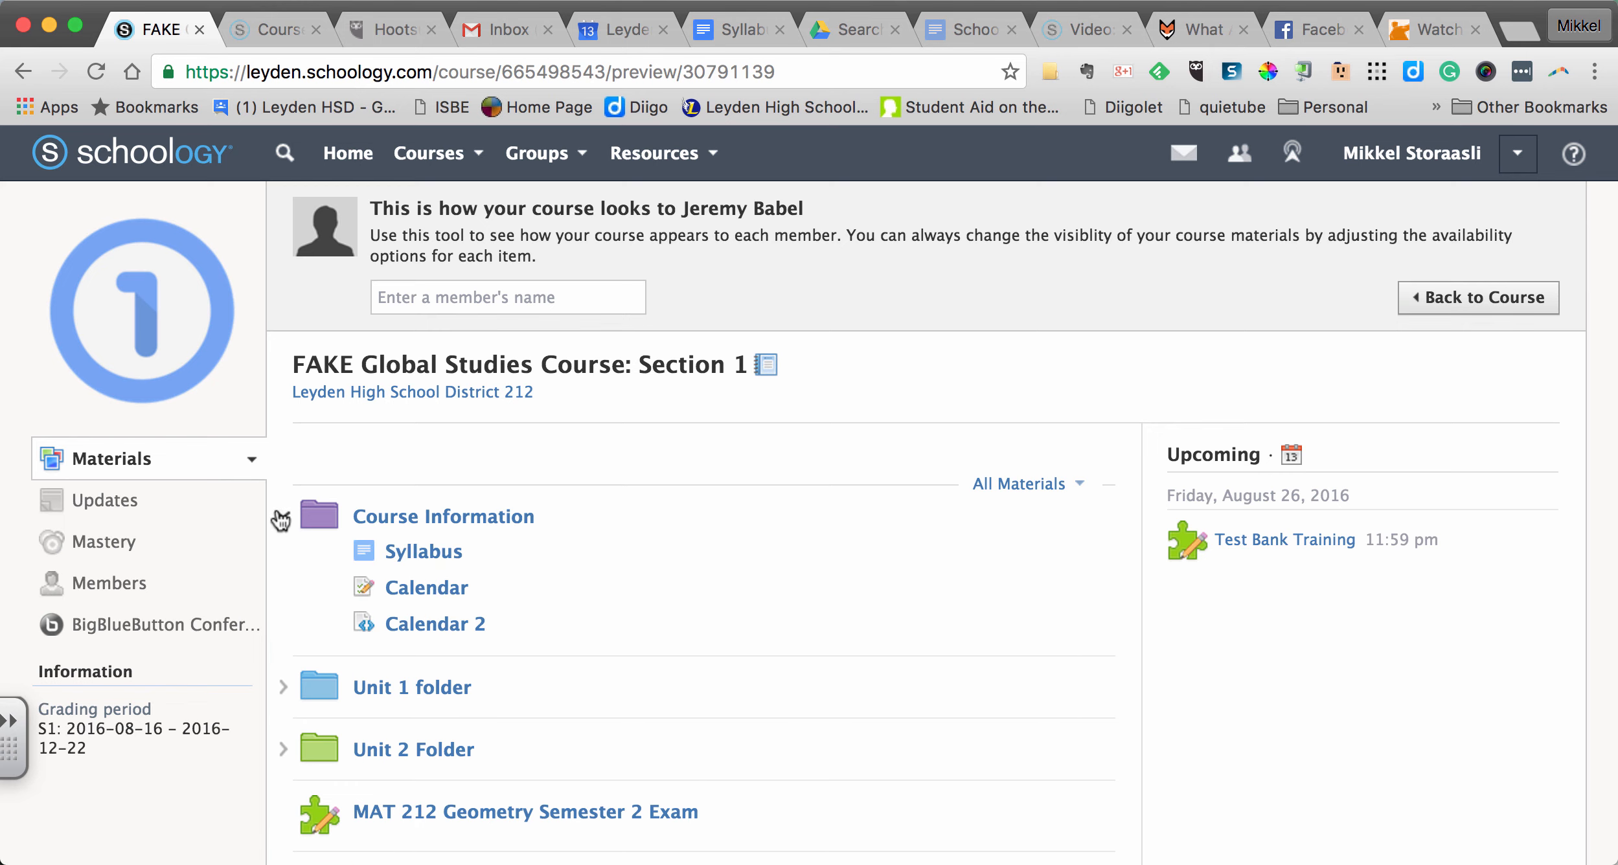
pyautogui.click(423, 563)
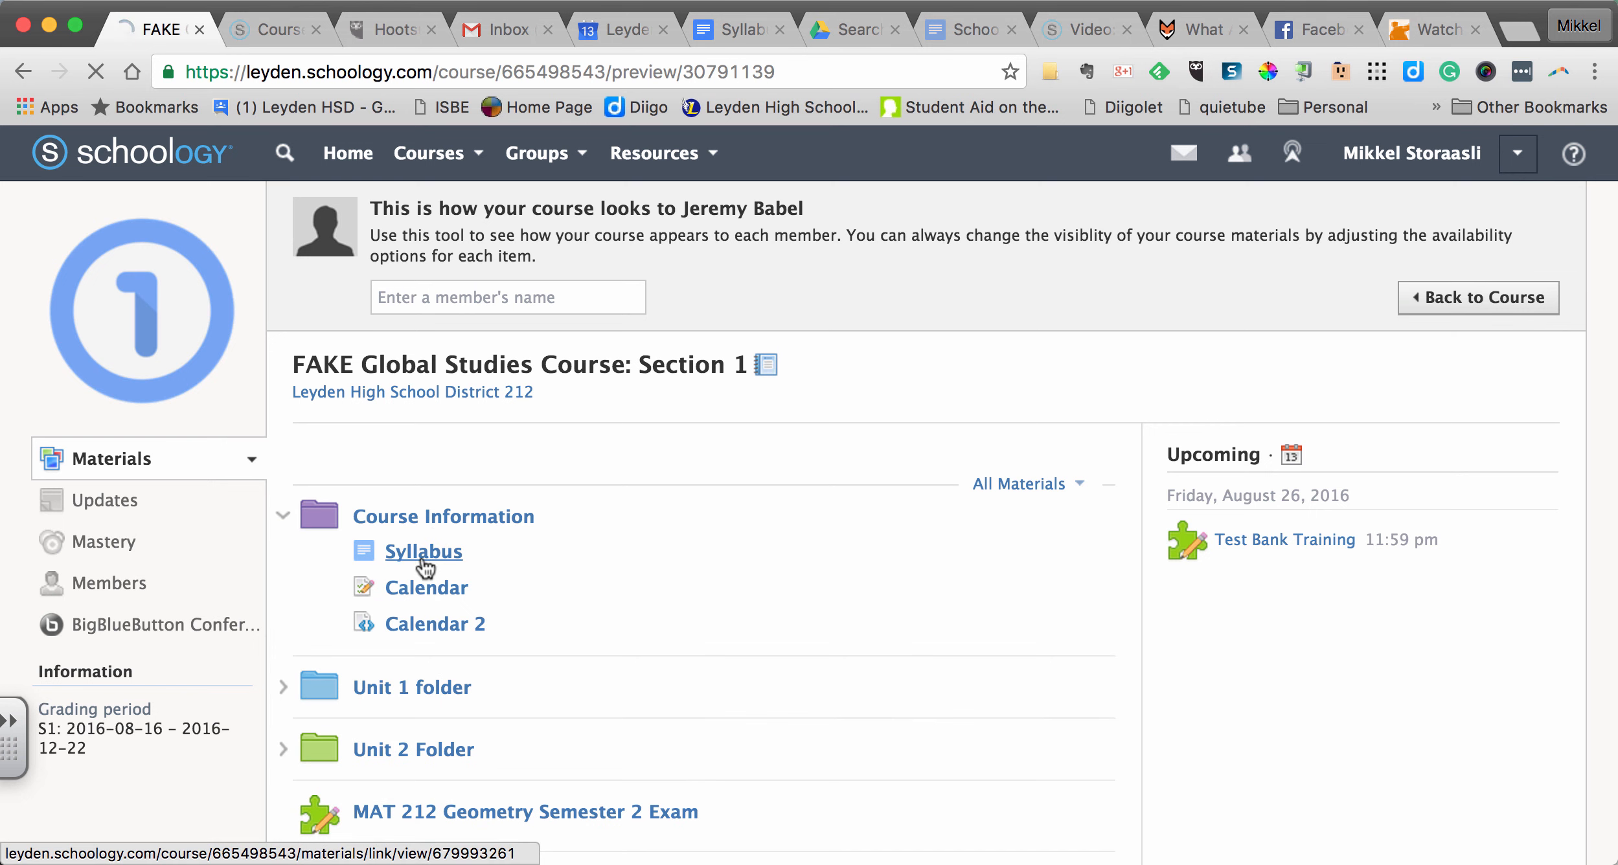